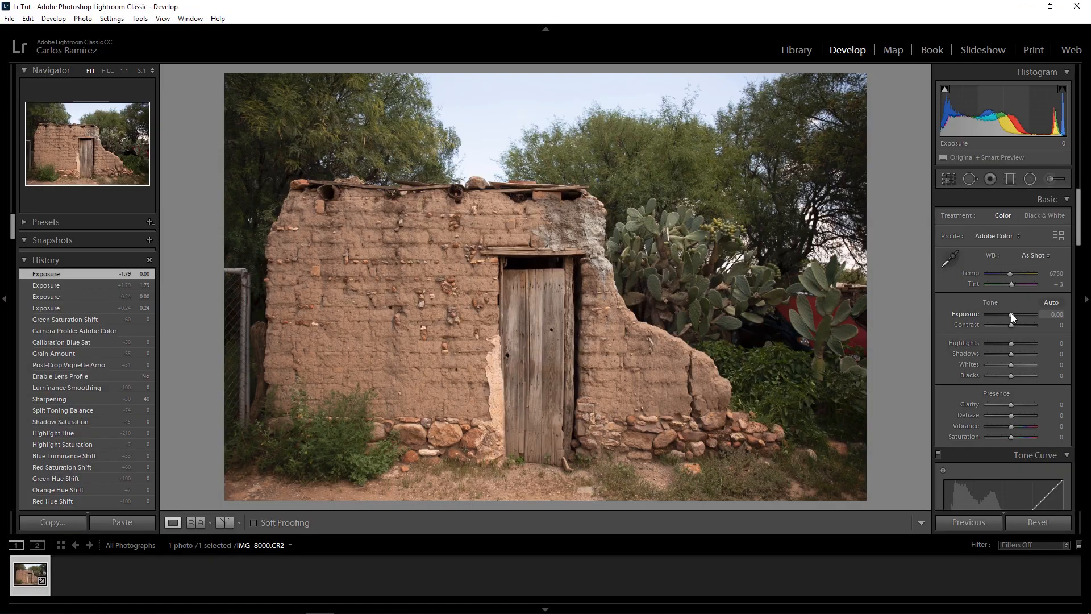
- Turn on the highlight clipping warning and set the photo's Exposure to +0.60
double_click(1011, 314)
click(1062, 90)
drag(1012, 314, 1015, 314)
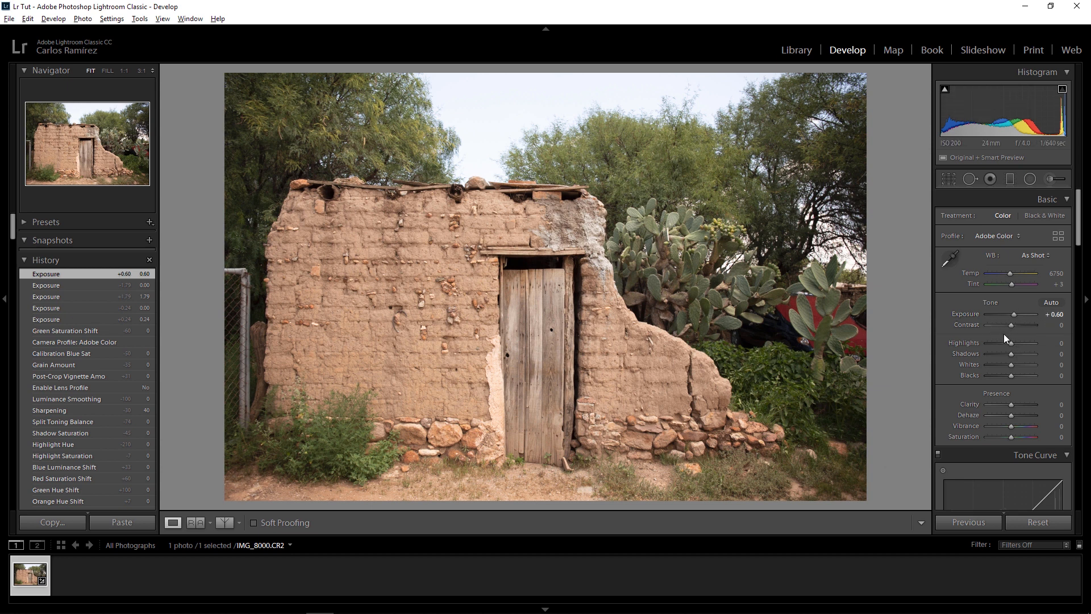
- Raise Shadows to +100 and compare the doorway detail at 1:1 with the change undone and redone
drag(1012, 355, 1038, 358)
click(568, 297)
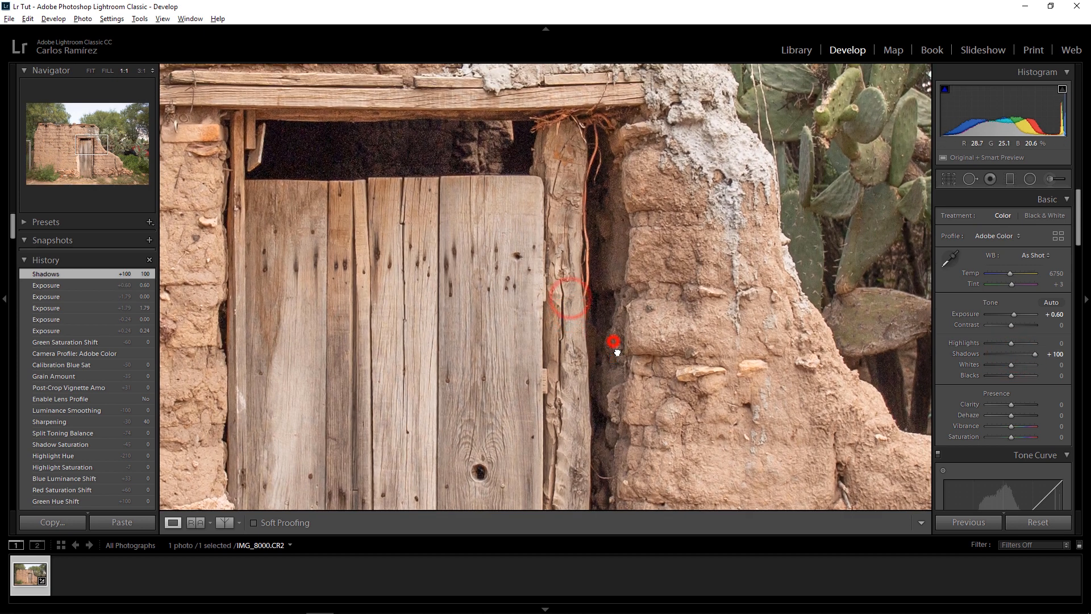
drag(617, 353, 622, 287)
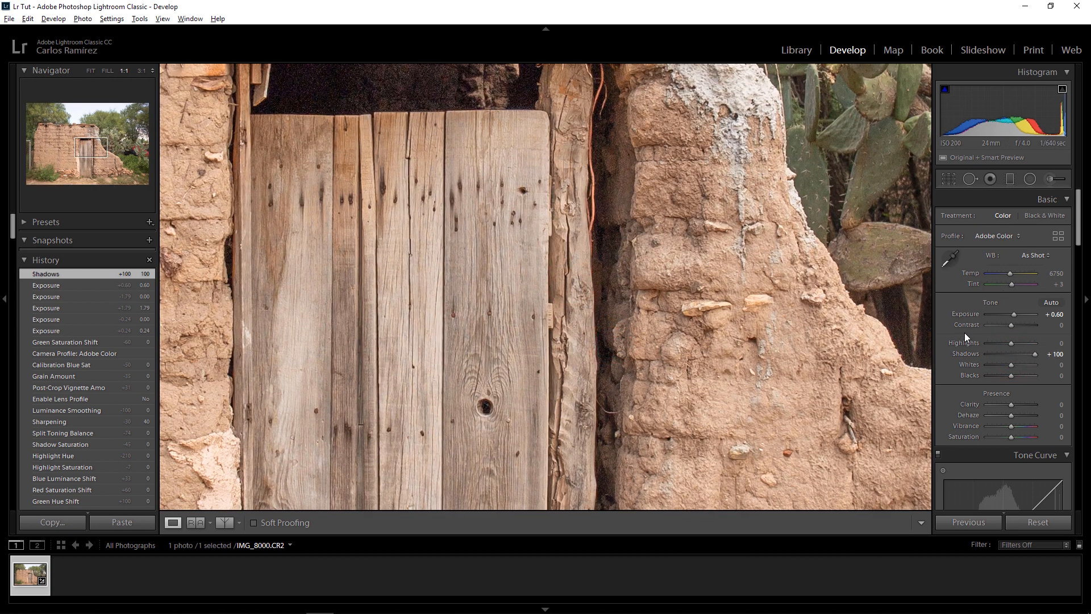
key(ctrl+z)
key(ctrl+y)
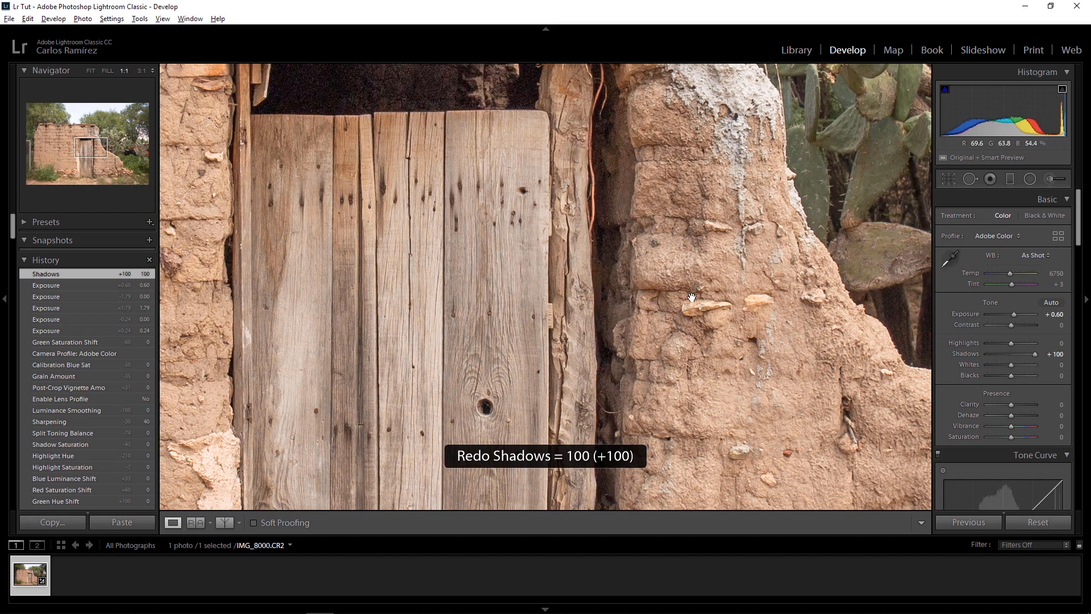
click(632, 305)
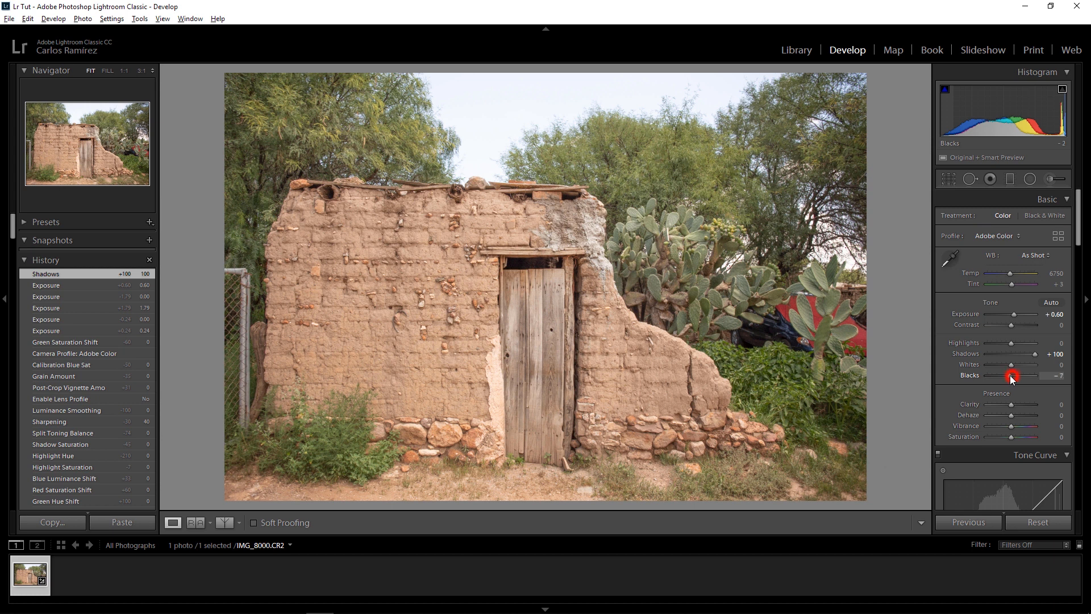
- Lower Blacks to -86 and set Shadows to +76, testing Blacks at -100 against the doorway detail at 1:1
drag(1011, 375, 983, 376)
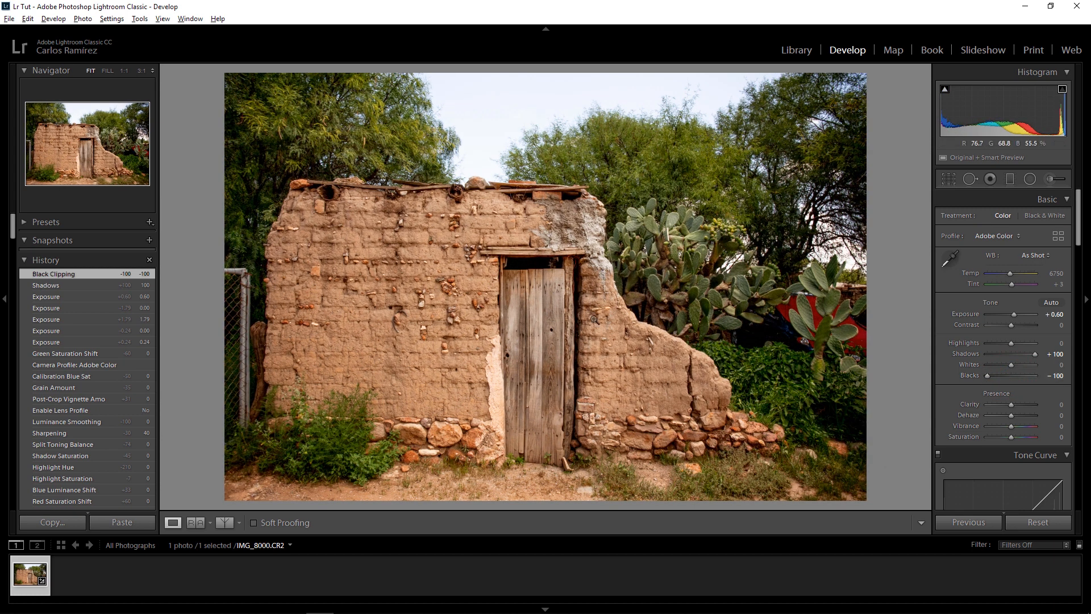
click(604, 287)
drag(503, 277, 578, 354)
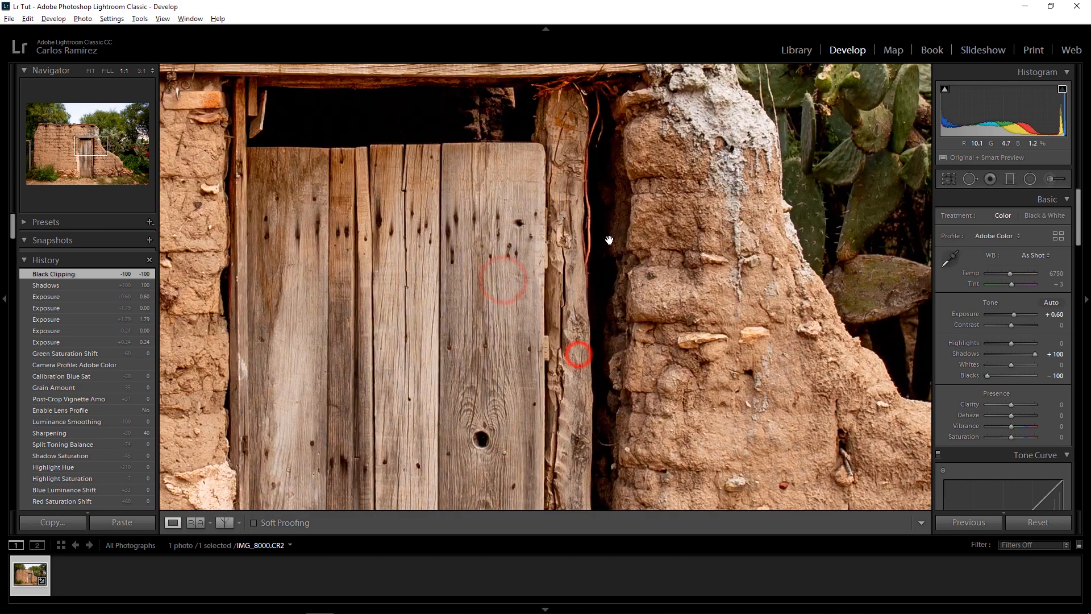
drag(648, 422, 661, 297)
drag(631, 165, 672, 349)
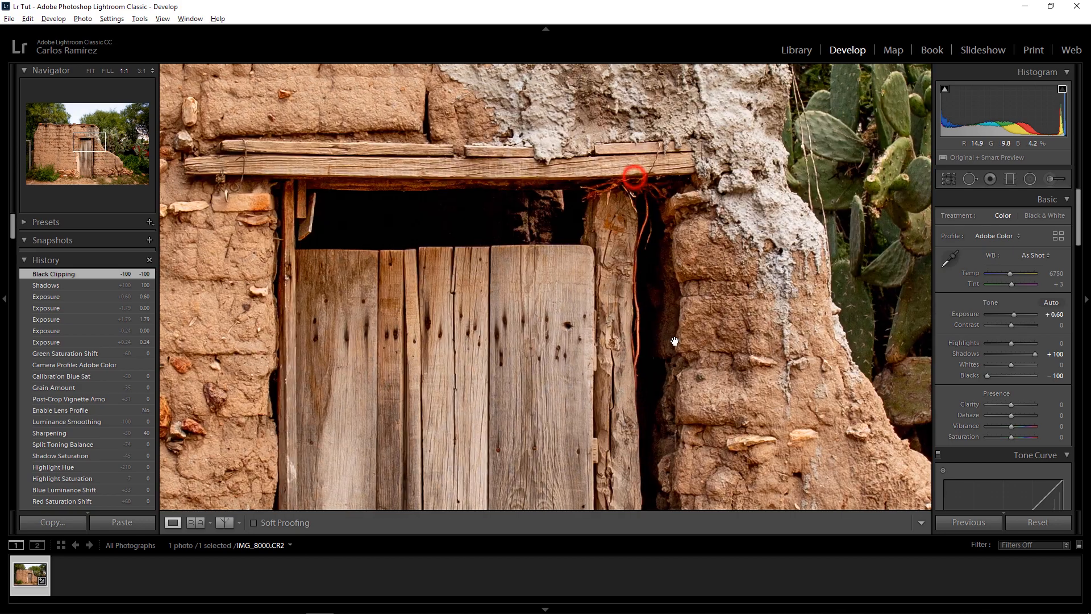
click(672, 342)
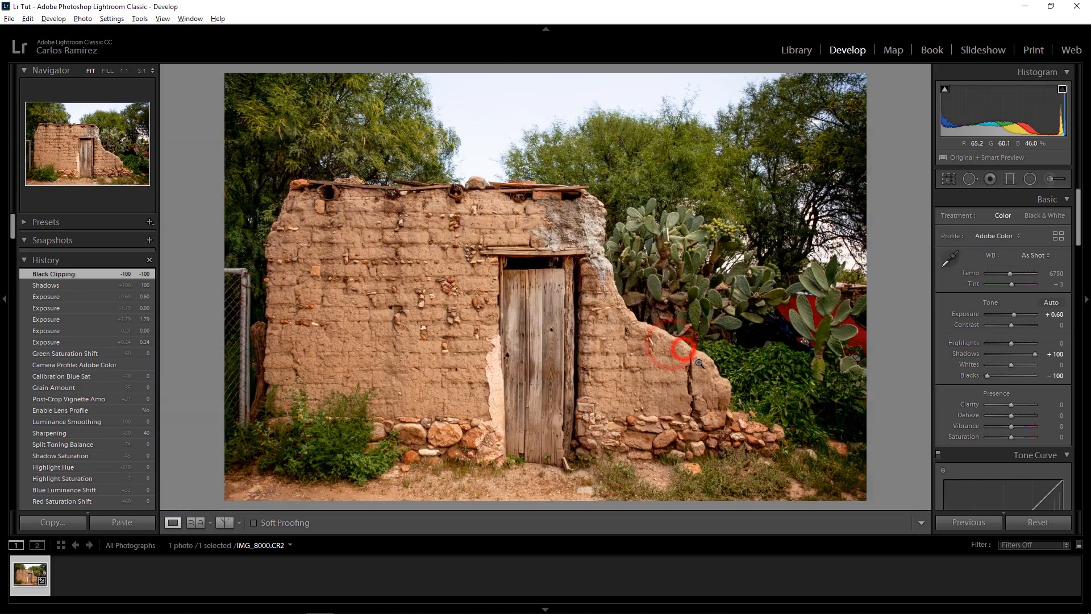
drag(986, 373, 1026, 356)
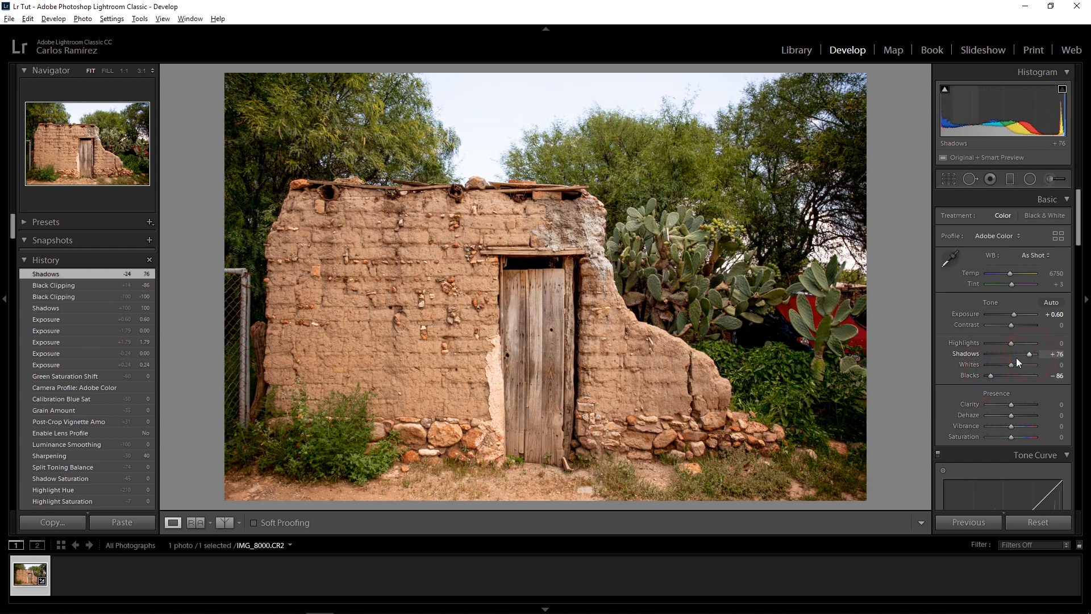
- Set Dehaze to +31 and Vibrance to +24
drag(1012, 416, 1020, 418)
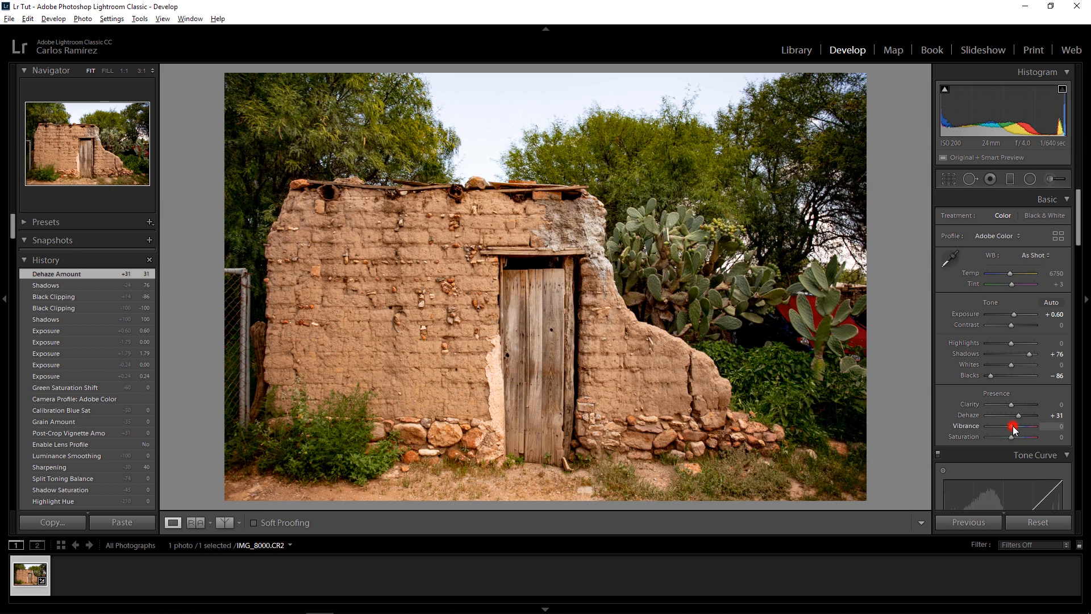
drag(1017, 425, 1018, 425)
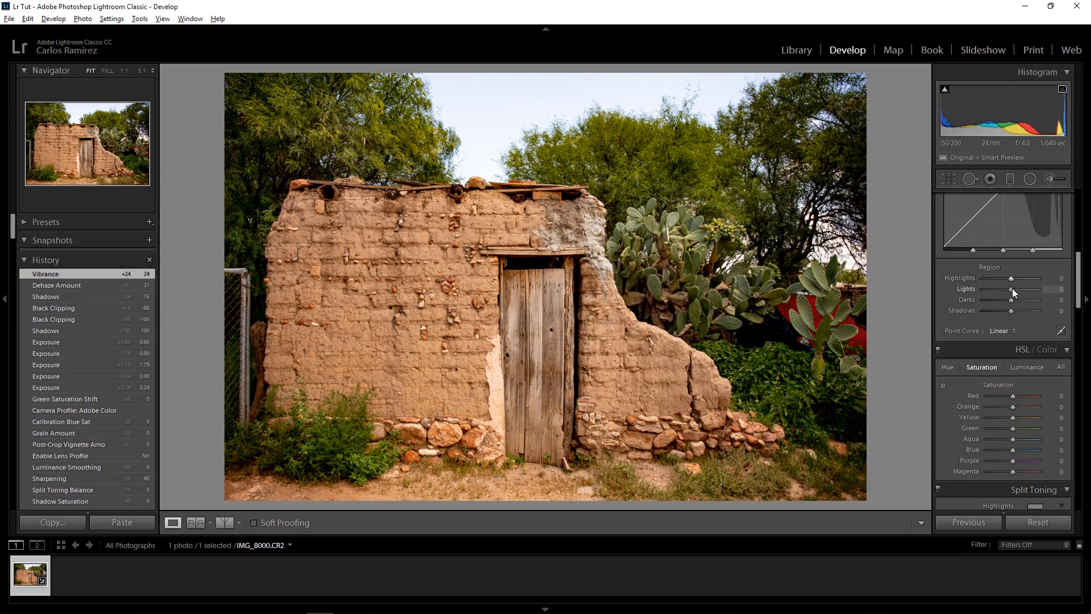
- Try lowering the tone curve's Highlights region to -42 and reset it
drag(1012, 277, 999, 278)
double_click(998, 277)
scroll(966, 284, up, 5)
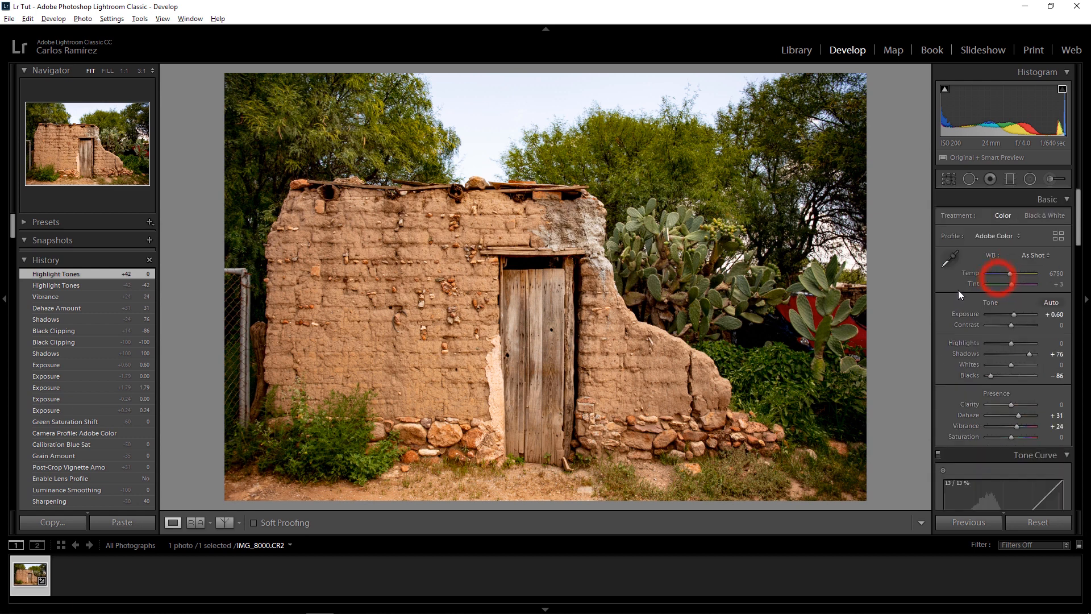
- Lower the Basic Highlights to -76, comparing the sky detail at 1:1 with and without the adjustment
click(475, 92)
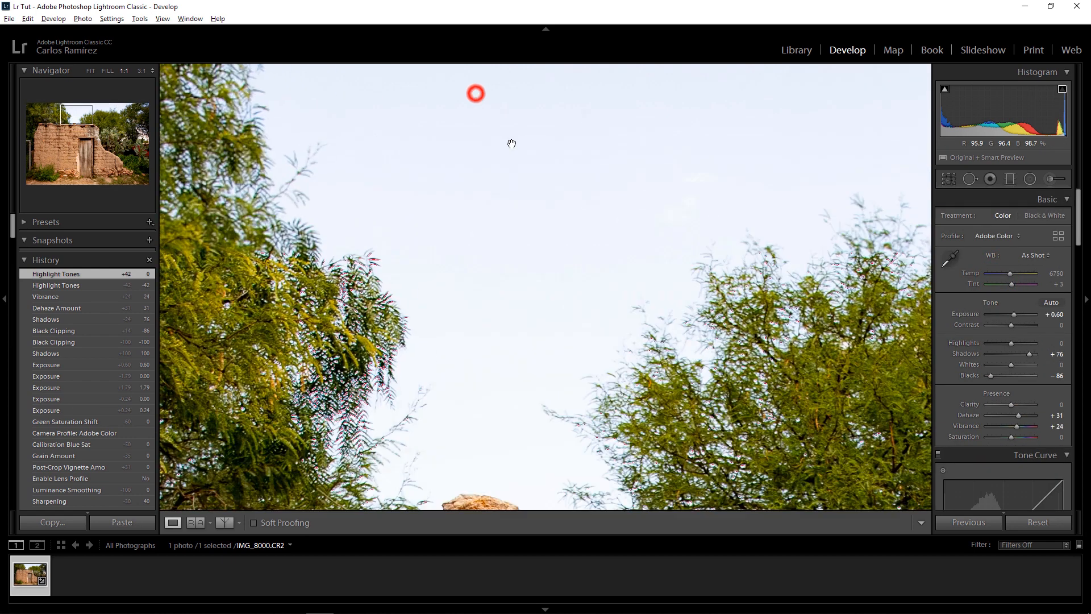
click(568, 246)
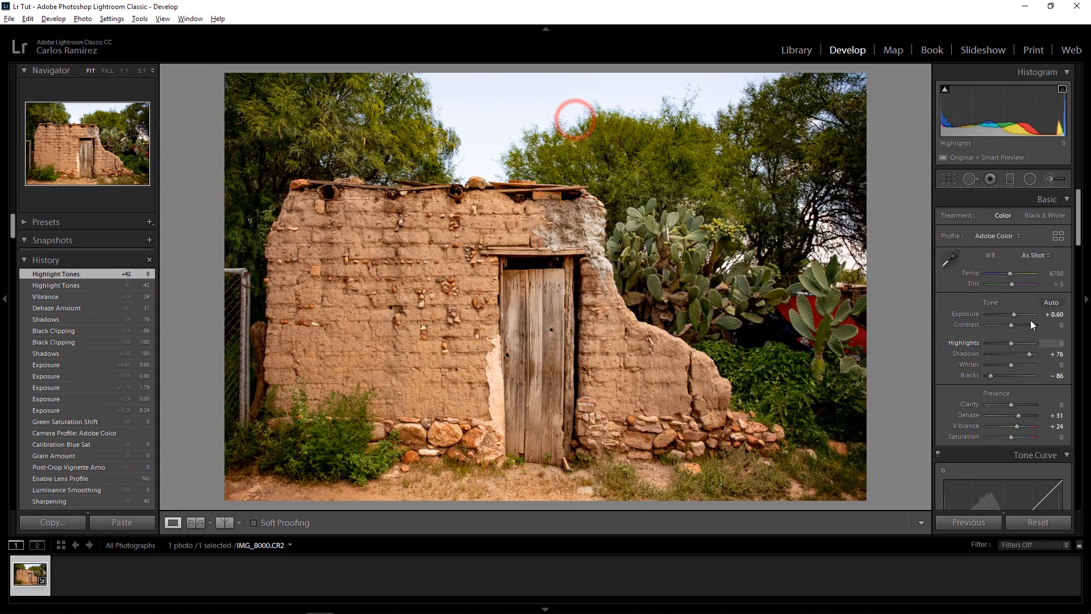
drag(1017, 316, 995, 344)
key(ctrl+z)
click(547, 102)
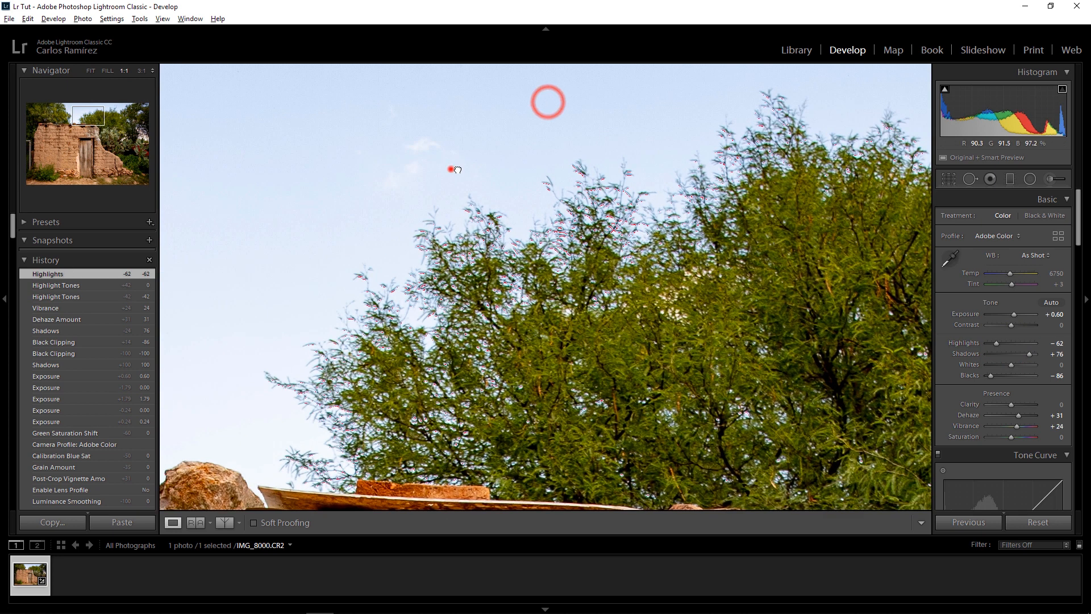
double_click(961, 342)
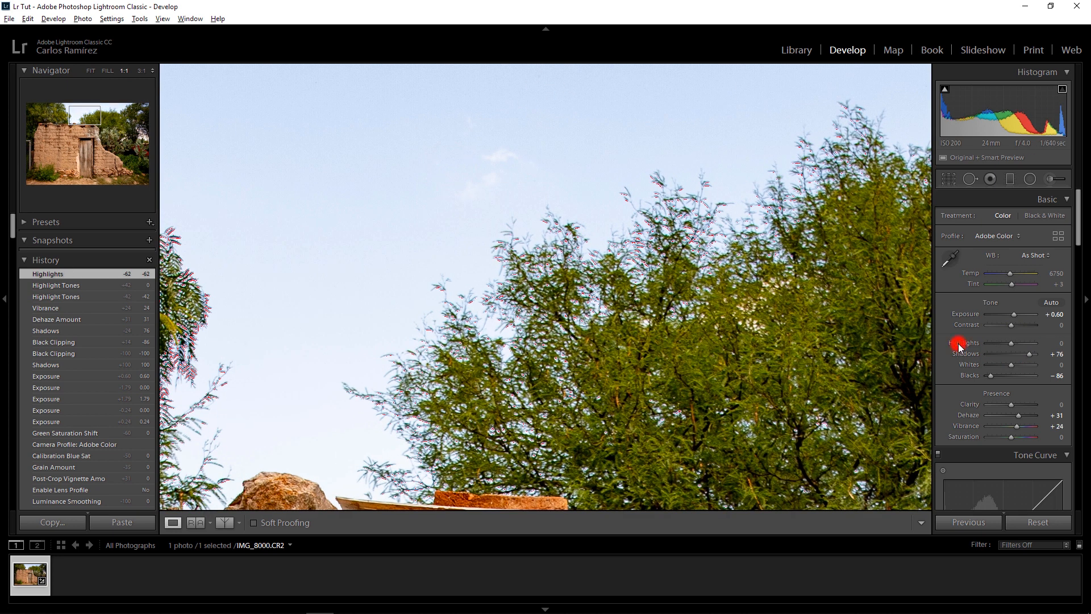
key(ctrl+z)
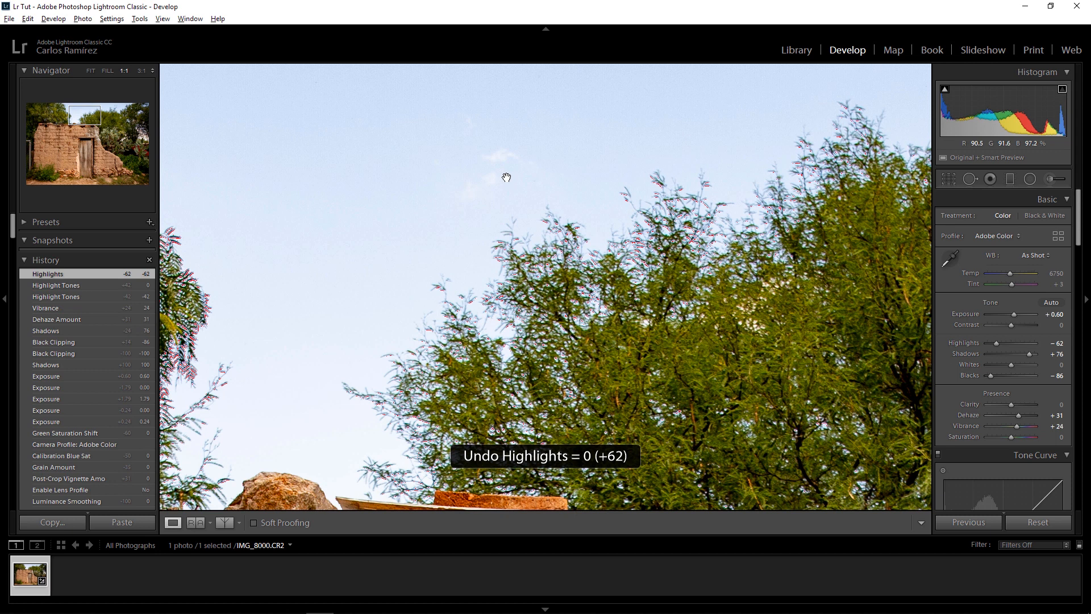
click(507, 177)
drag(996, 344, 994, 343)
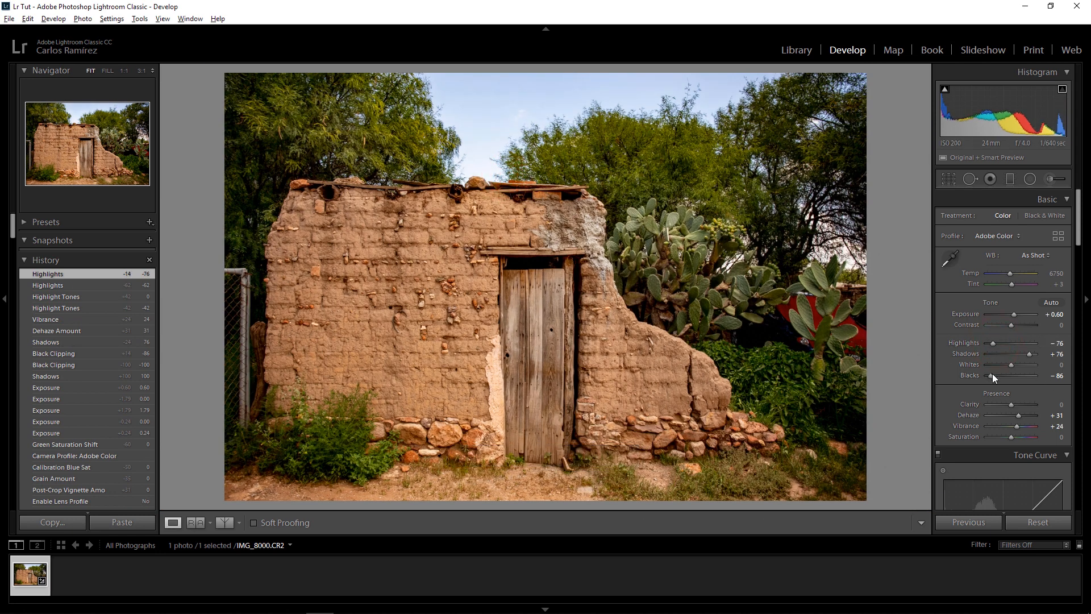
- Set the tone curve regions to Highlights +3, Lights +11, Darks +24 and Shadows -9
scroll(960, 379, down, 3)
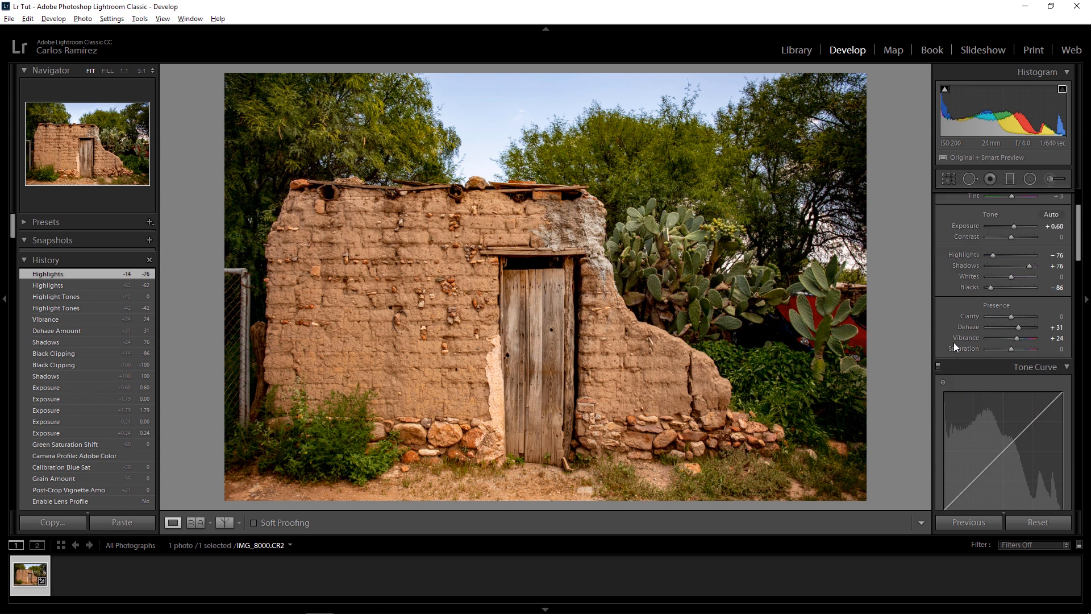
scroll(954, 342, down, 9)
mouse_move(1007, 301)
mouse_down()
mouse_move(1017, 300)
mouse_move(1008, 311)
mouse_up()
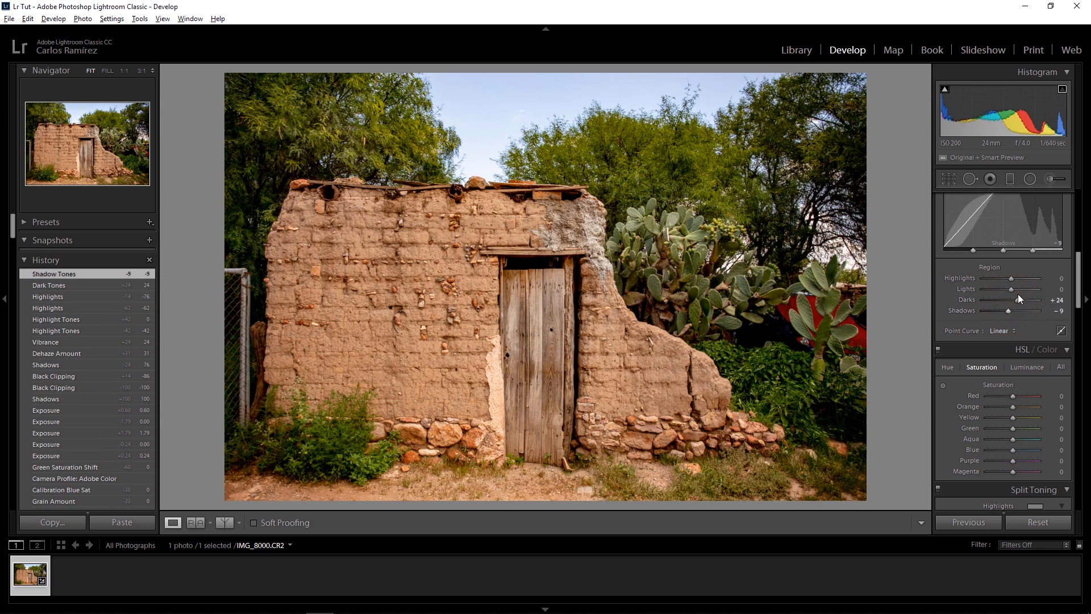
mouse_move(1011, 289)
mouse_down()
mouse_move(1028, 291)
mouse_move(1011, 285)
mouse_up()
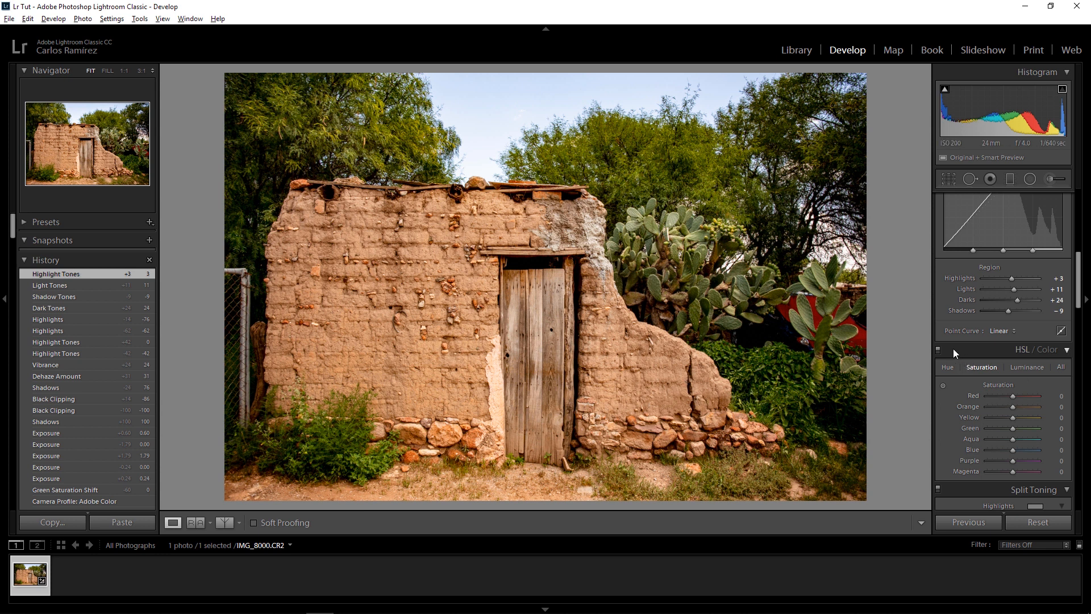
- Try a red Hue of +76 and a red Saturation of +18, and reset the red Hue
scroll(940, 342, up, 3)
scroll(941, 343, down, 5)
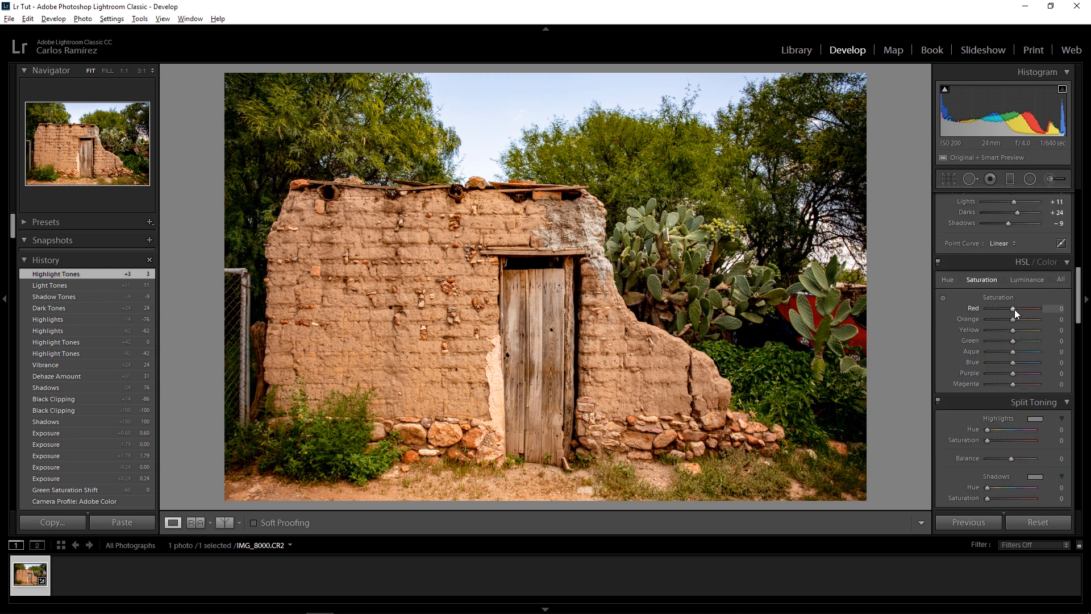
click(978, 279)
drag(1013, 308, 1032, 305)
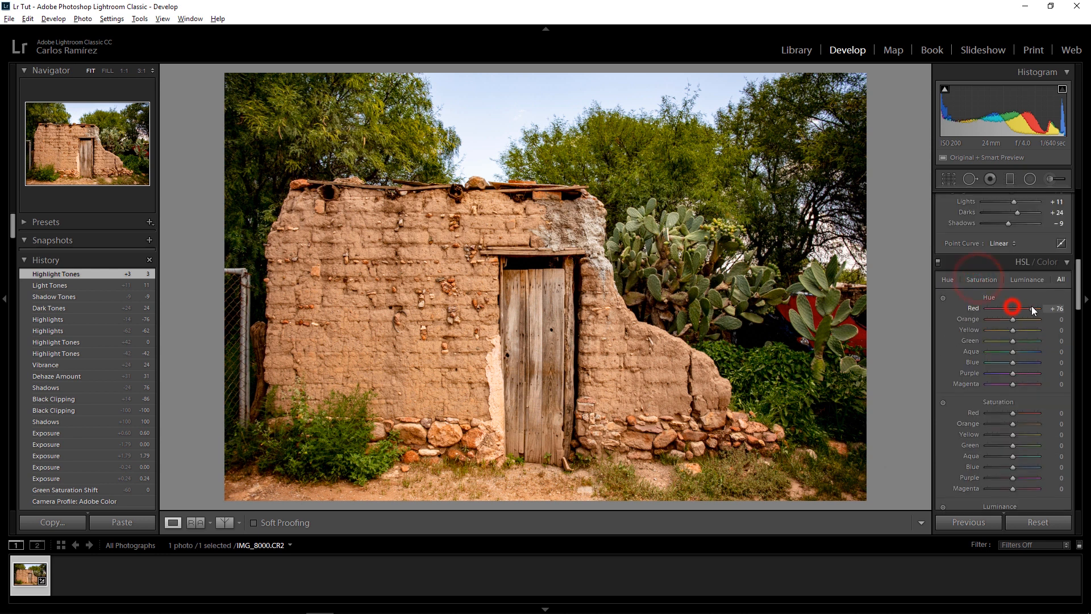
click(985, 279)
drag(1013, 309, 1018, 308)
click(1060, 279)
click(1013, 308)
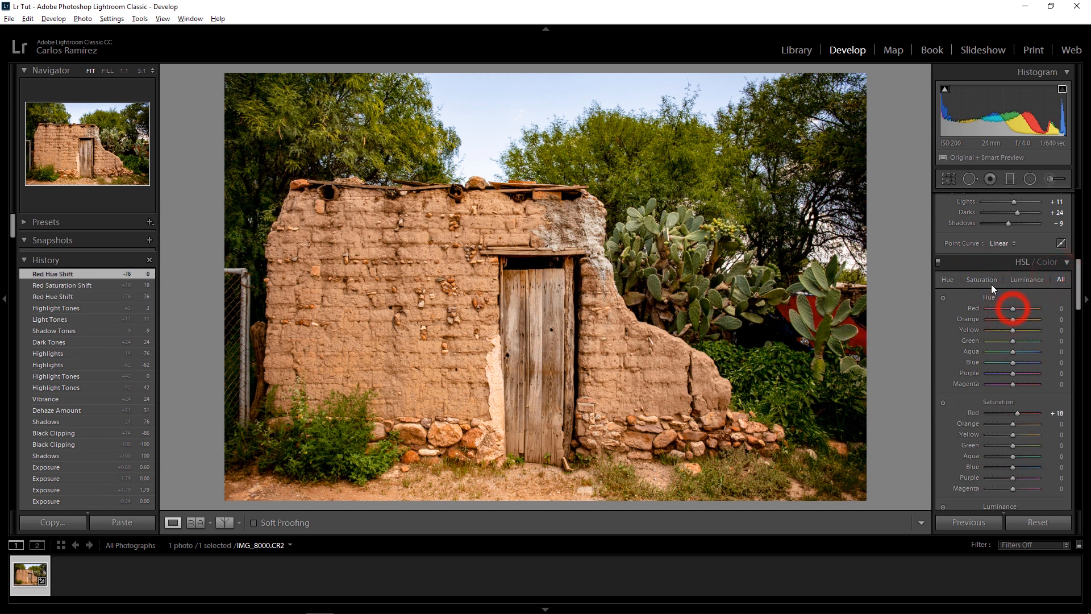
- Try a red Saturation of +96 and inspect the red car behind the cacti at 1:1
click(991, 283)
mouse_move(1017, 308)
mouse_down()
mouse_move(984, 309)
mouse_move(1037, 315)
mouse_up()
click(844, 313)
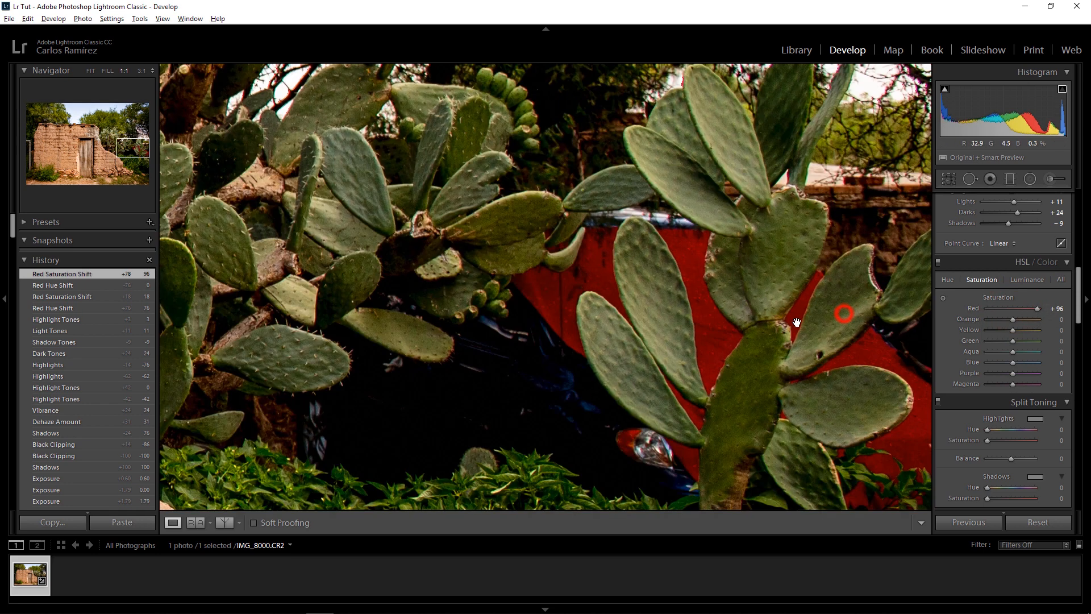
drag(762, 351, 722, 317)
click(722, 316)
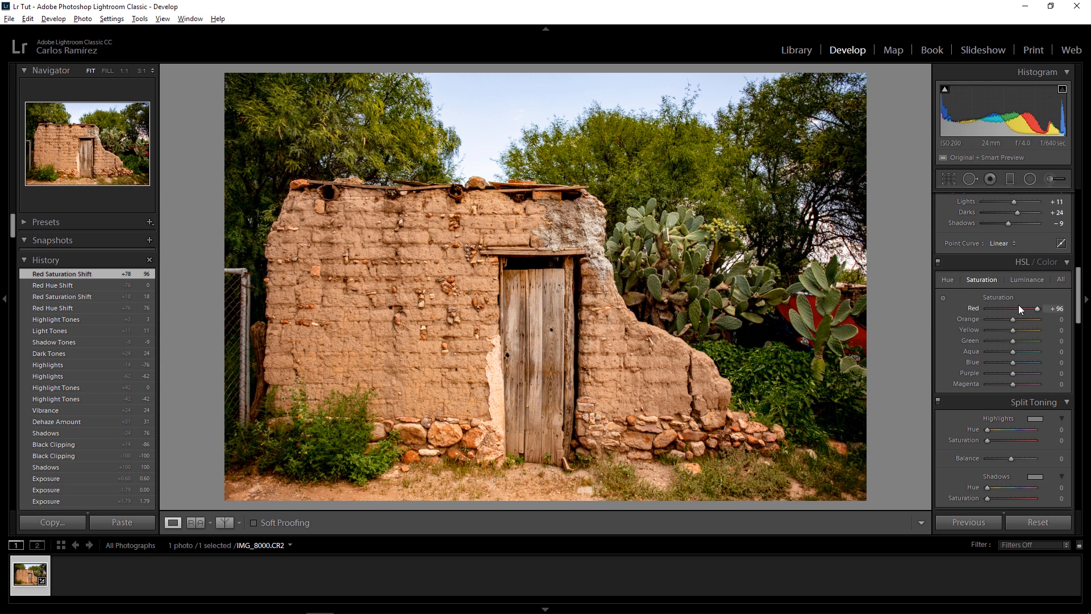
- Mute the reds with Saturation -67, Hue +100 and Luminance -47
drag(1003, 308, 996, 306)
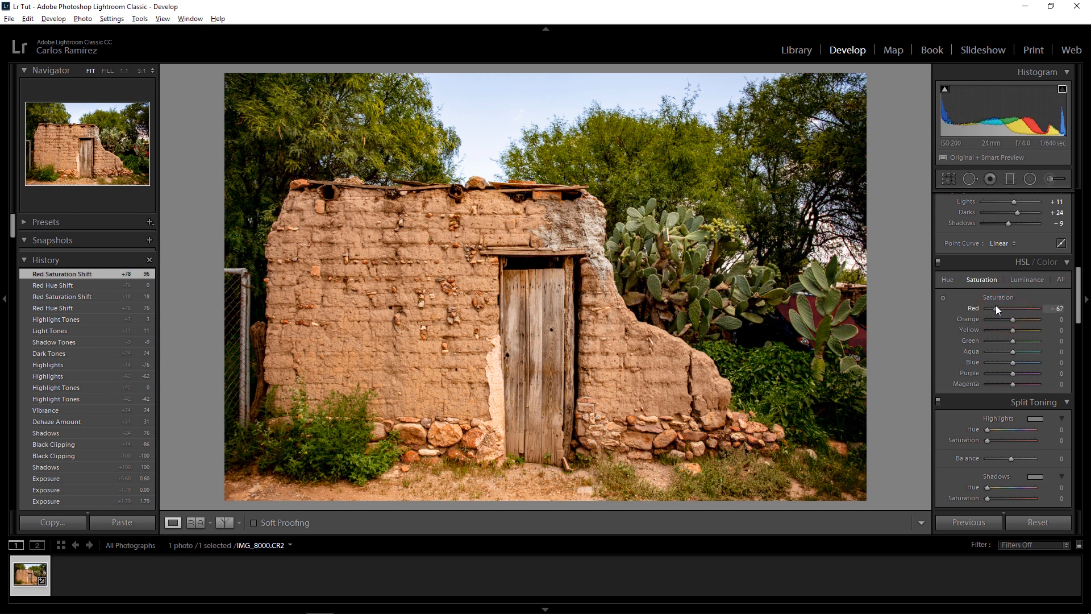
click(947, 277)
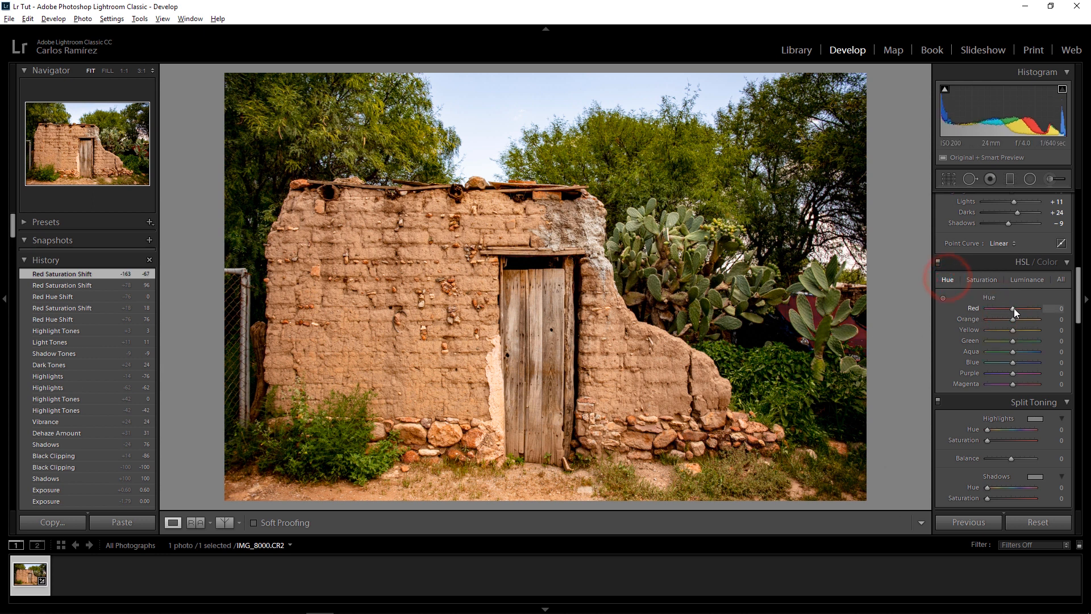
mouse_move(1005, 308)
mouse_down()
mouse_move(1046, 313)
mouse_move(999, 310)
mouse_up()
click(1031, 280)
- Compare the photo with the HSL adjustments off and on, and set Saturation to +49 for orange and -29 for yellow
click(988, 278)
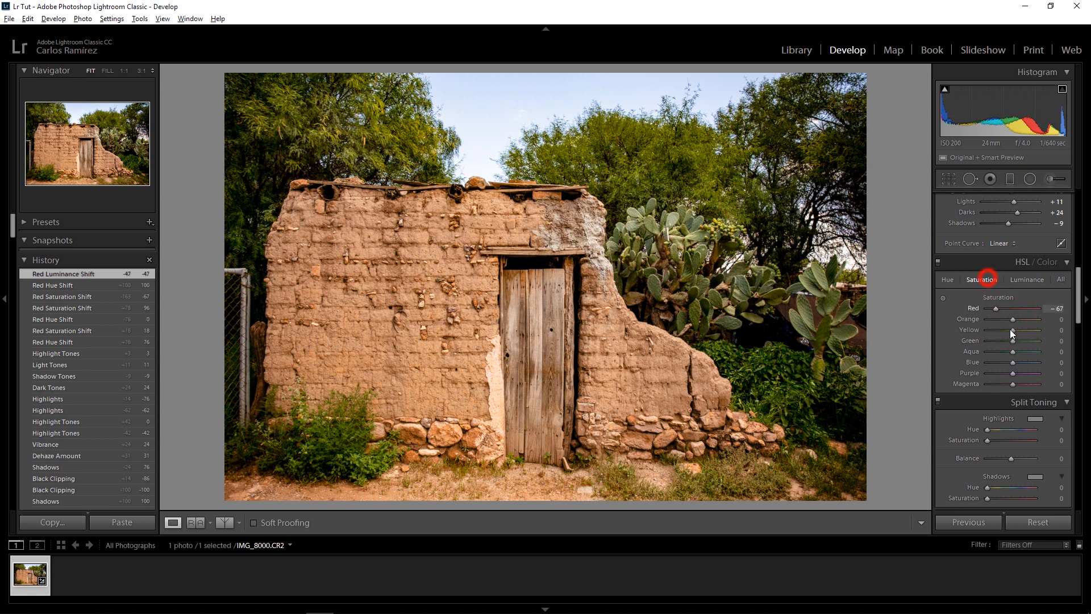
click(938, 262)
click(938, 262)
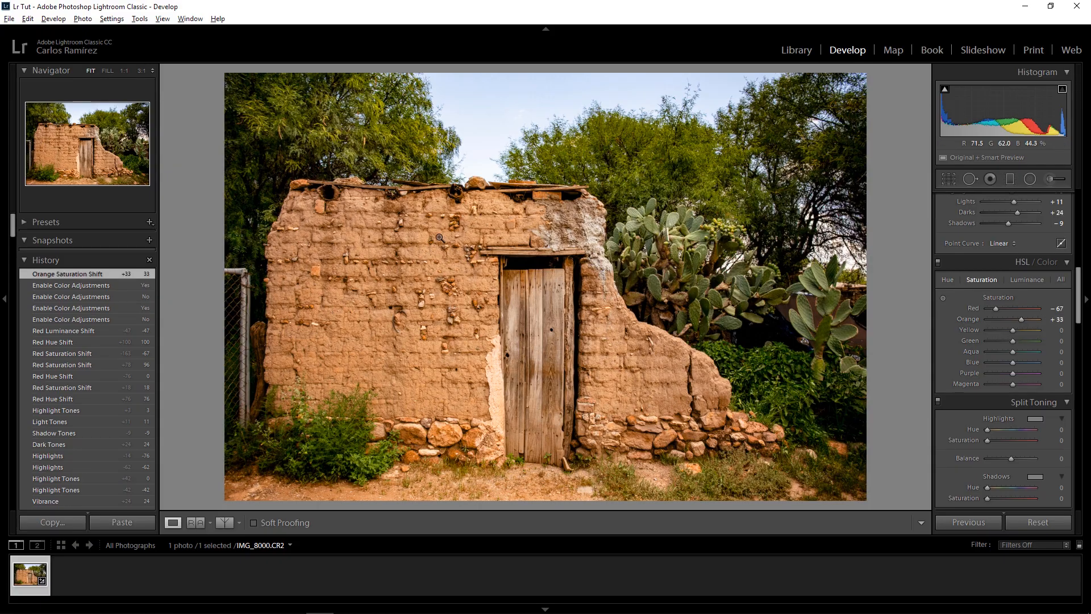
drag(440, 238, 480, 236)
mouse_move(1021, 319)
mouse_down()
mouse_move(987, 321)
mouse_move(1021, 325)
mouse_up()
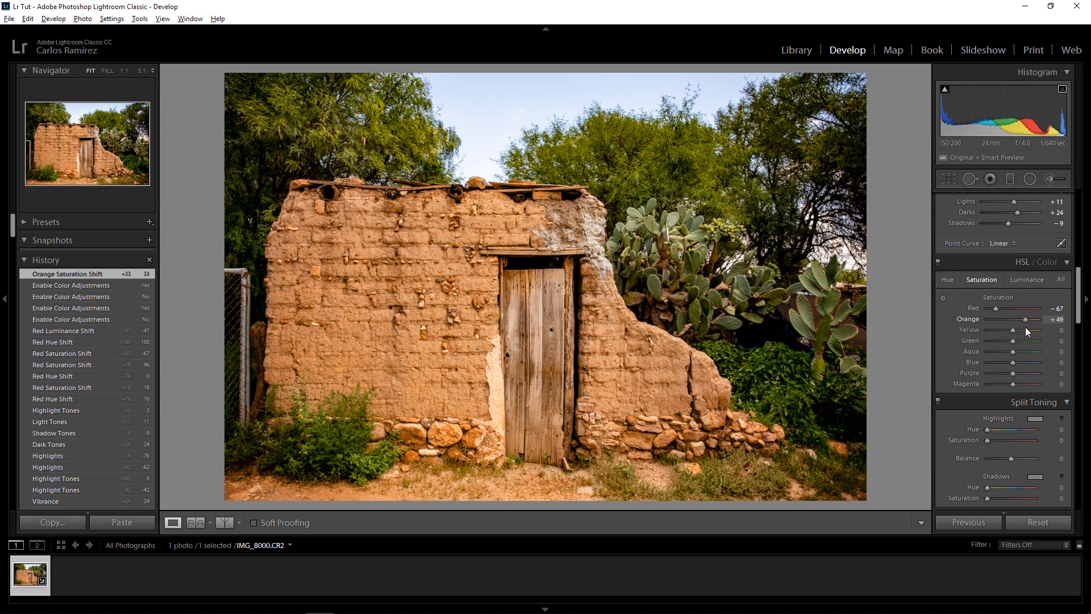
mouse_move(1013, 329)
mouse_down()
mouse_move(980, 330)
mouse_move(1022, 337)
mouse_move(1007, 340)
mouse_up()
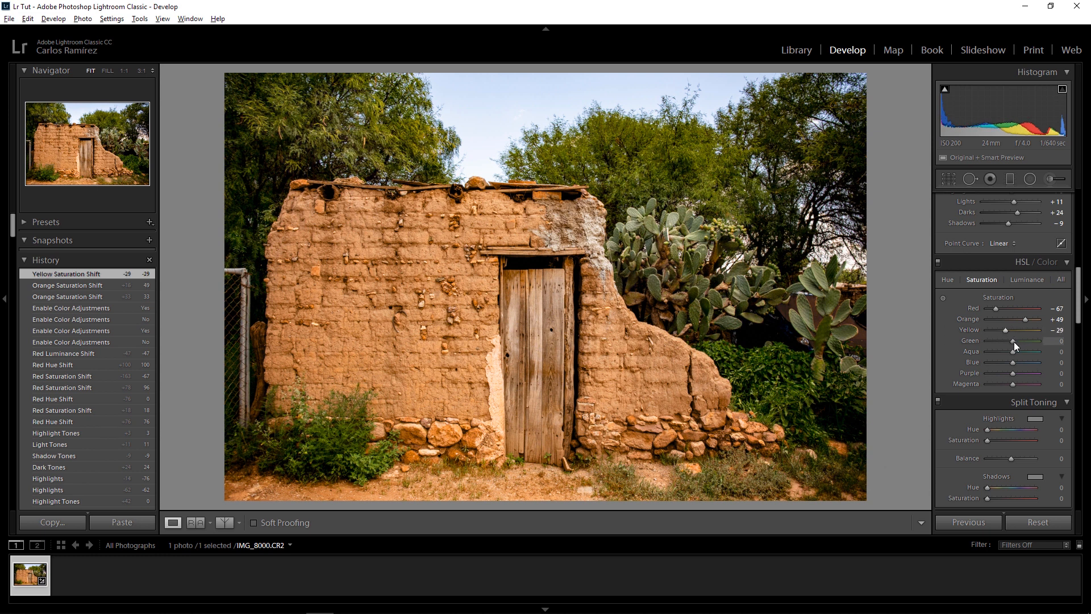
- Try lowering the green Saturation to -11 and reset it
mouse_move(1015, 340)
mouse_down()
mouse_move(1035, 342)
mouse_move(1002, 345)
mouse_move(1038, 350)
mouse_move(984, 350)
mouse_move(1012, 353)
mouse_up()
double_click(978, 340)
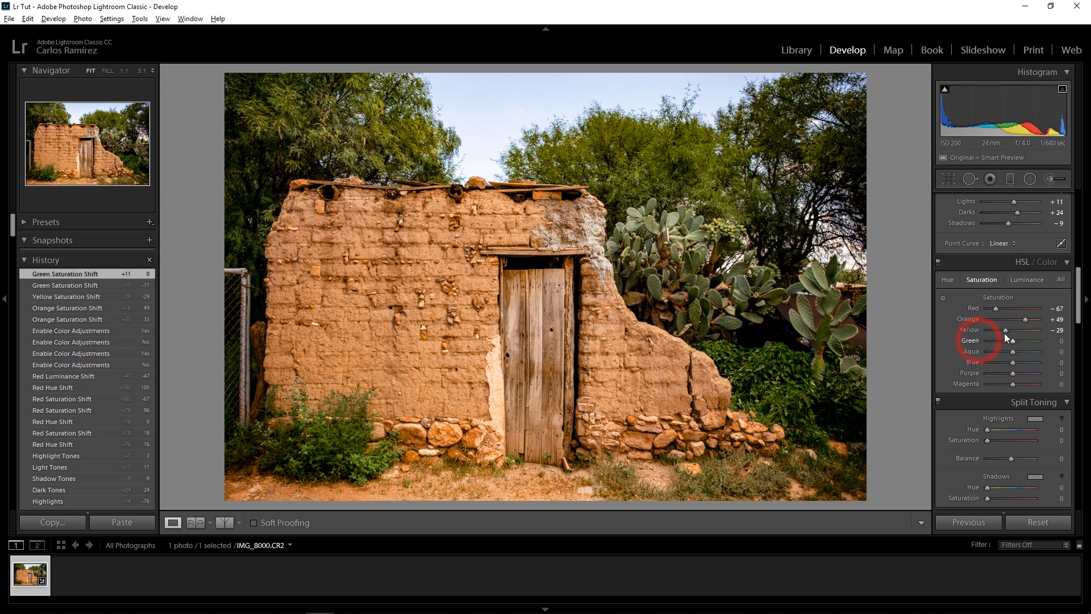
- Set the green Hue to -96 and inspect the trees and cacti beside the wall at 1:1
click(948, 280)
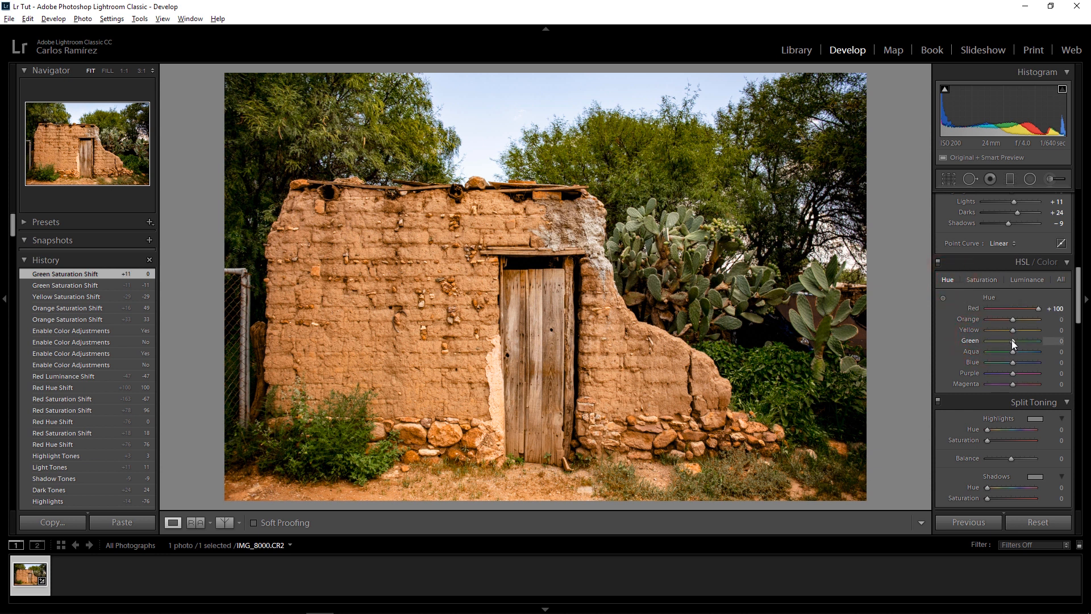
drag(1014, 341, 1043, 344)
drag(1025, 346, 988, 342)
click(565, 187)
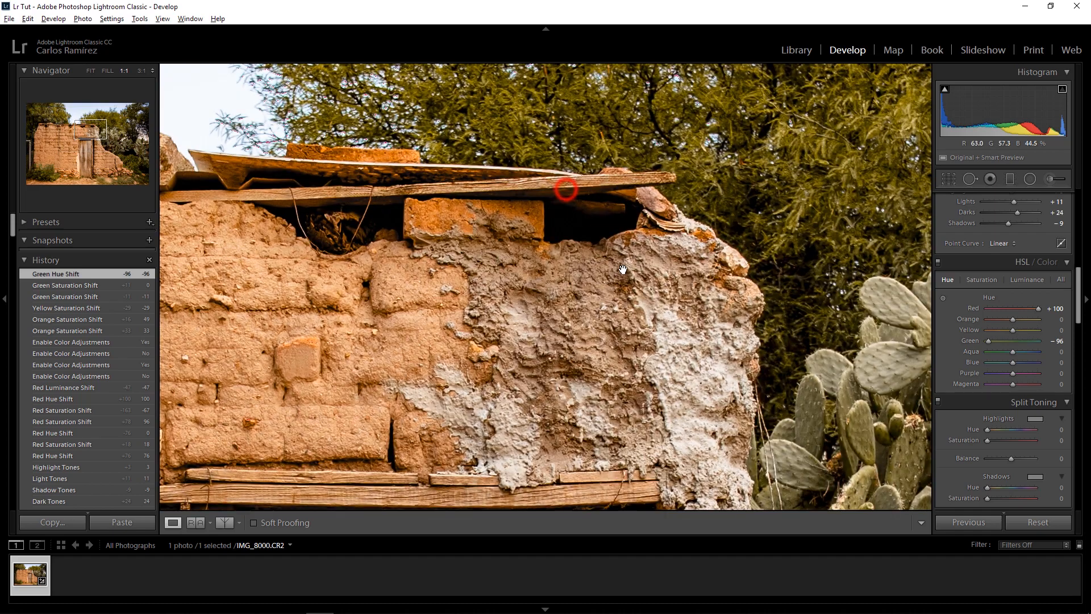
drag(693, 260, 605, 341)
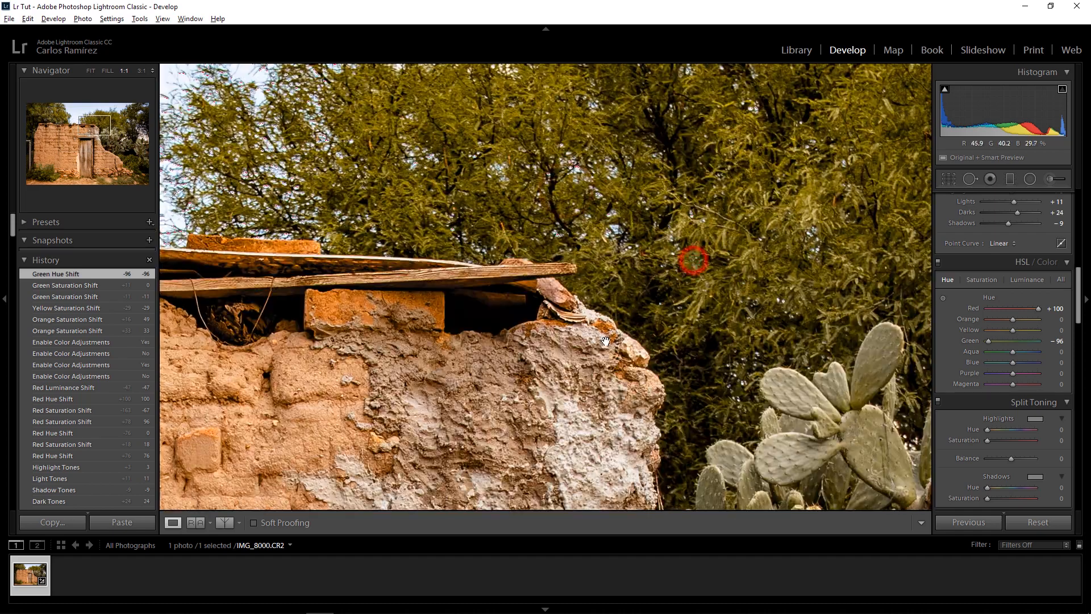
click(390, 330)
click(540, 204)
click(706, 176)
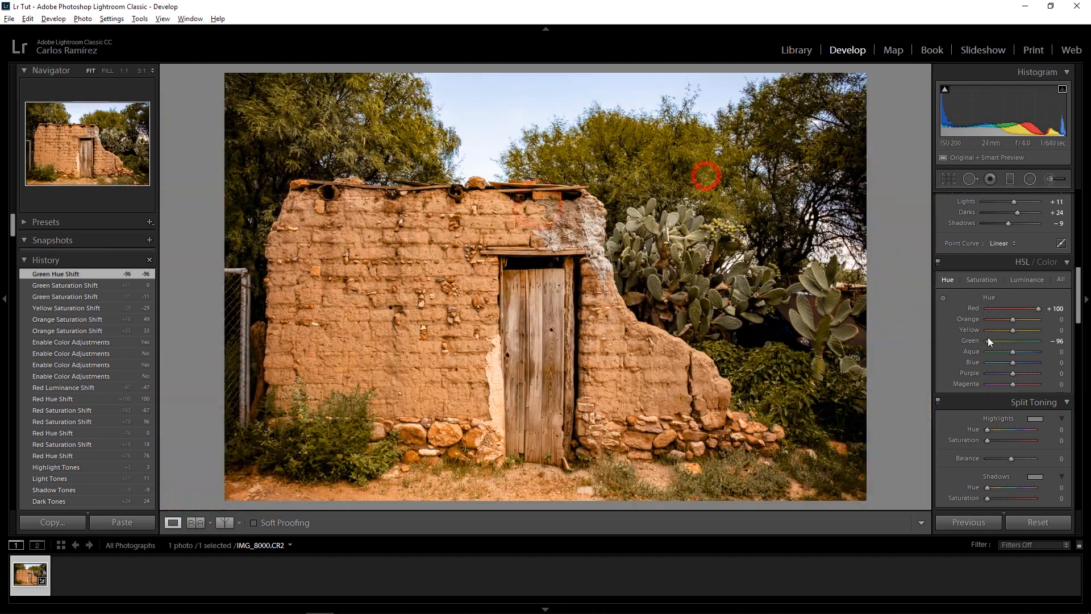
- Compare the photo with the HSL adjustments off and on
click(938, 262)
click(938, 261)
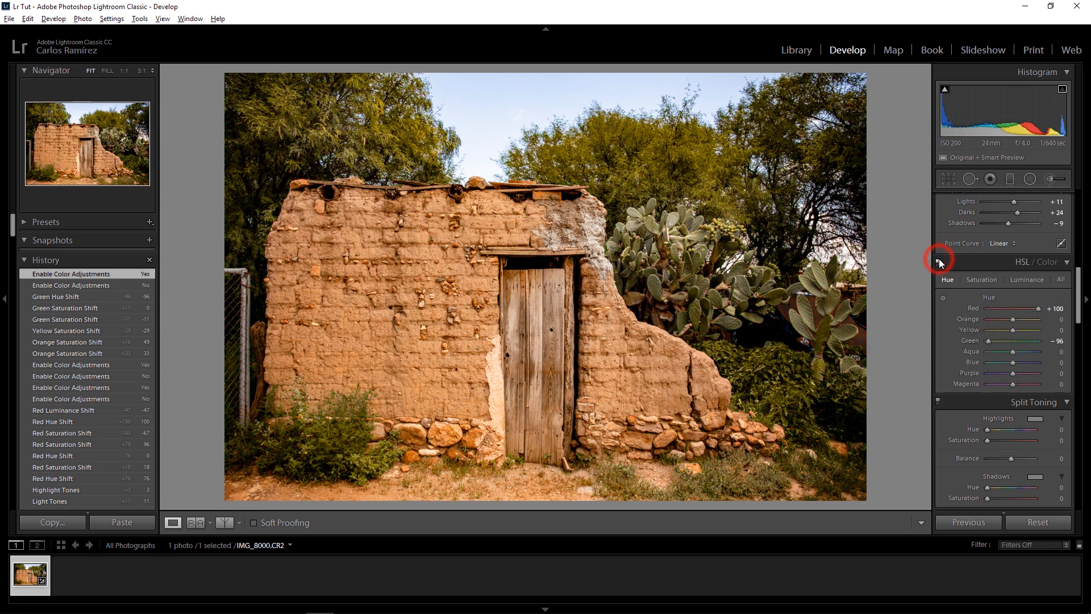
click(938, 261)
click(938, 262)
click(938, 261)
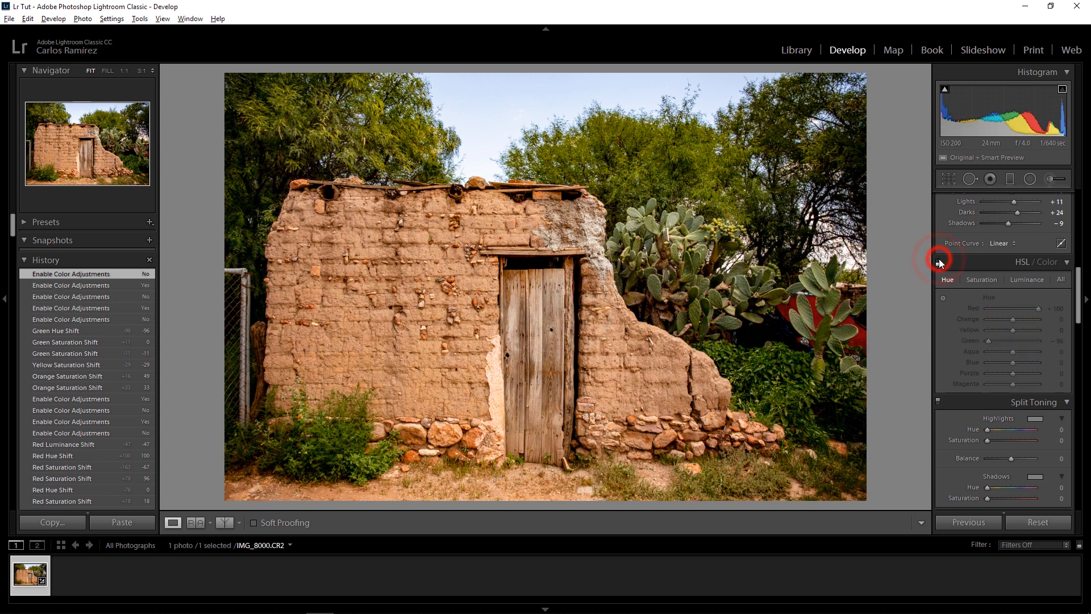
click(939, 262)
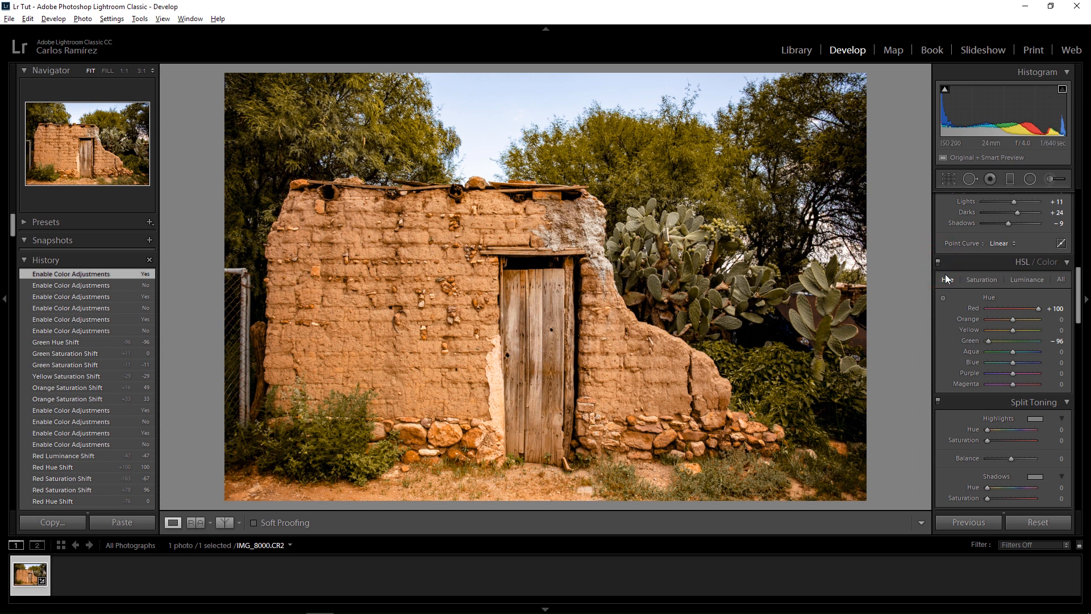
- Set Saturation to +31 for aqua and +38 for blue
click(981, 280)
mouse_move(1012, 352)
mouse_down()
mouse_move(1002, 353)
mouse_move(1041, 350)
mouse_move(1022, 351)
mouse_up()
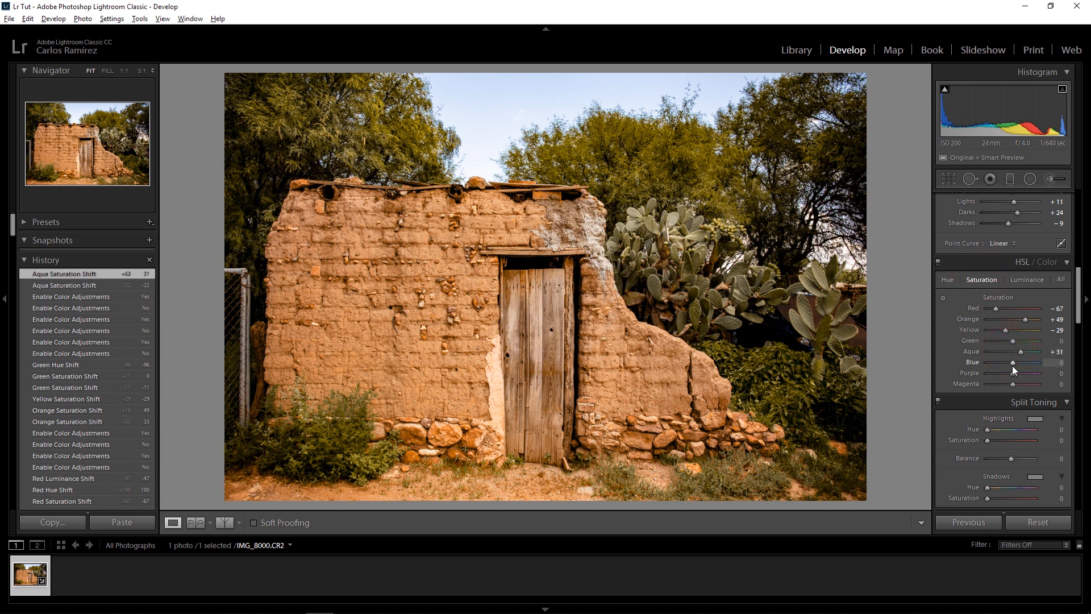
drag(1013, 363, 1023, 364)
- Try a blue Hue of +2 and reset it
click(948, 280)
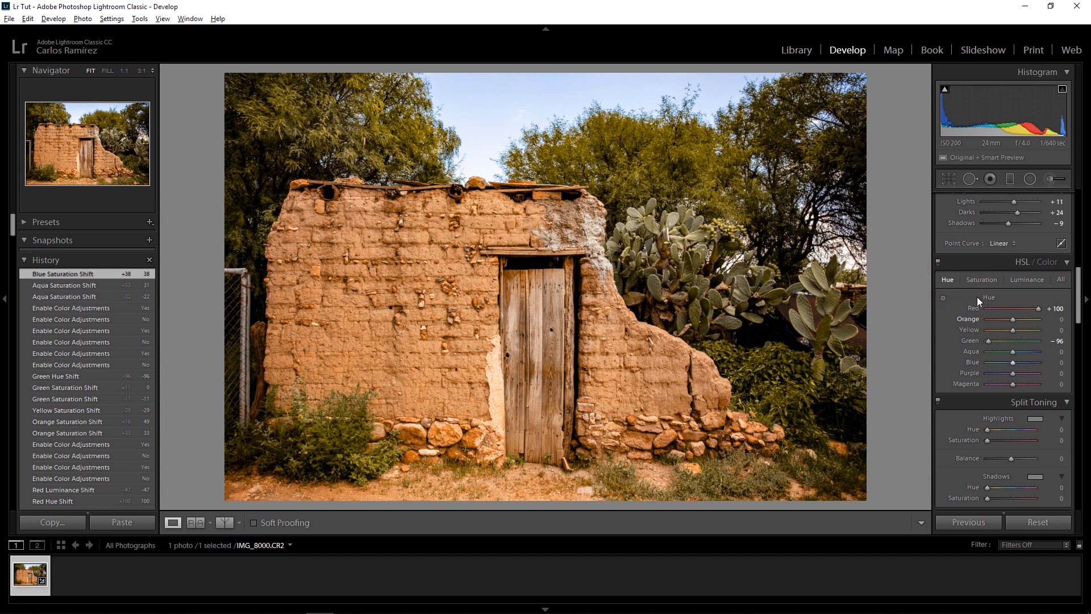
drag(1012, 363, 1014, 363)
double_click(1014, 363)
- Try a blue Saturation of +100 and inspect the sky and tree edges at 1:1
click(991, 277)
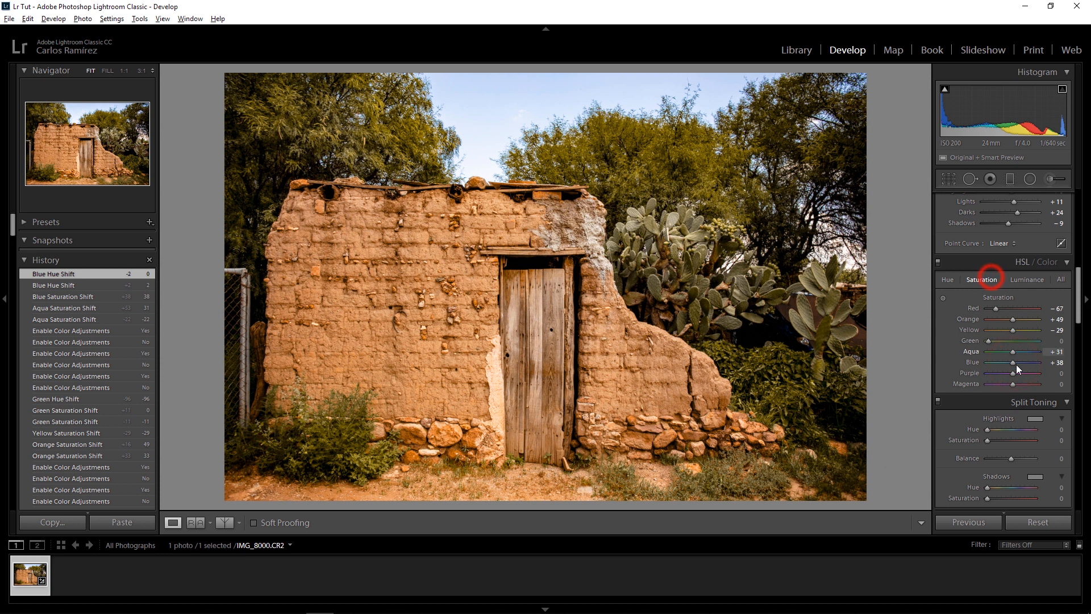
drag(1016, 364, 1037, 362)
drag(1037, 363, 1034, 362)
click(563, 88)
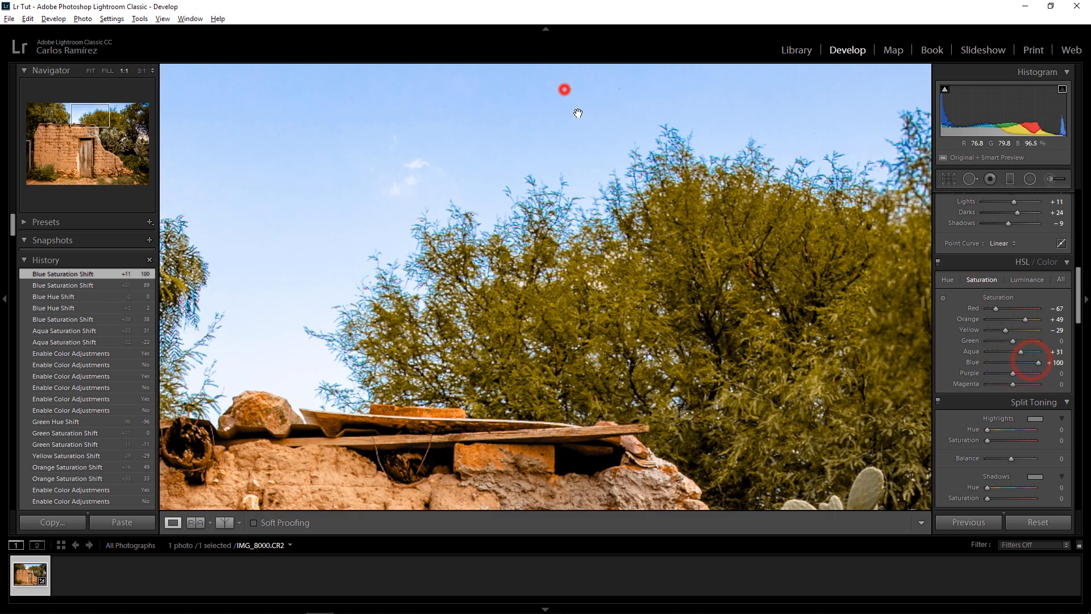
drag(743, 270, 717, 258)
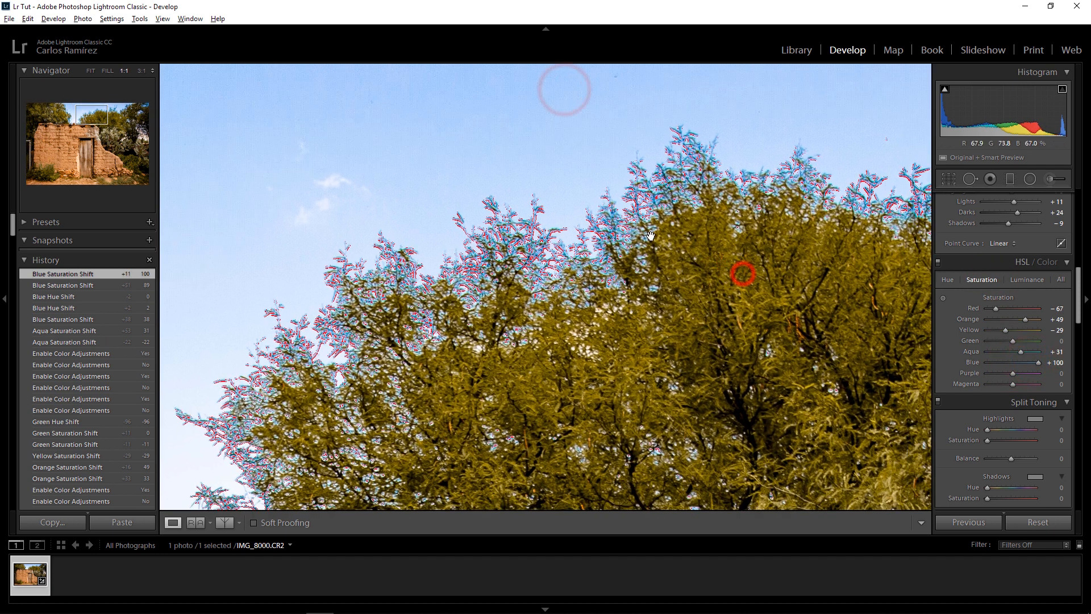
- Turn off the highlight clipping warning and return to the full view of the photo
click(1062, 88)
click(945, 89)
click(493, 229)
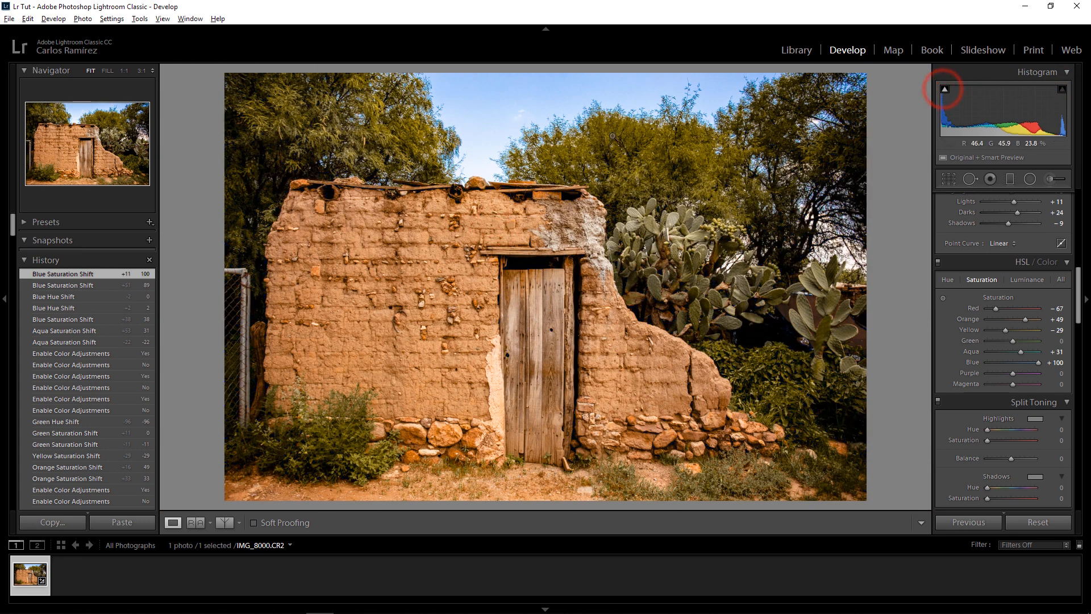
- Inspect the treetops against the sky at 1:1 and set the blue Saturation to +58
click(669, 112)
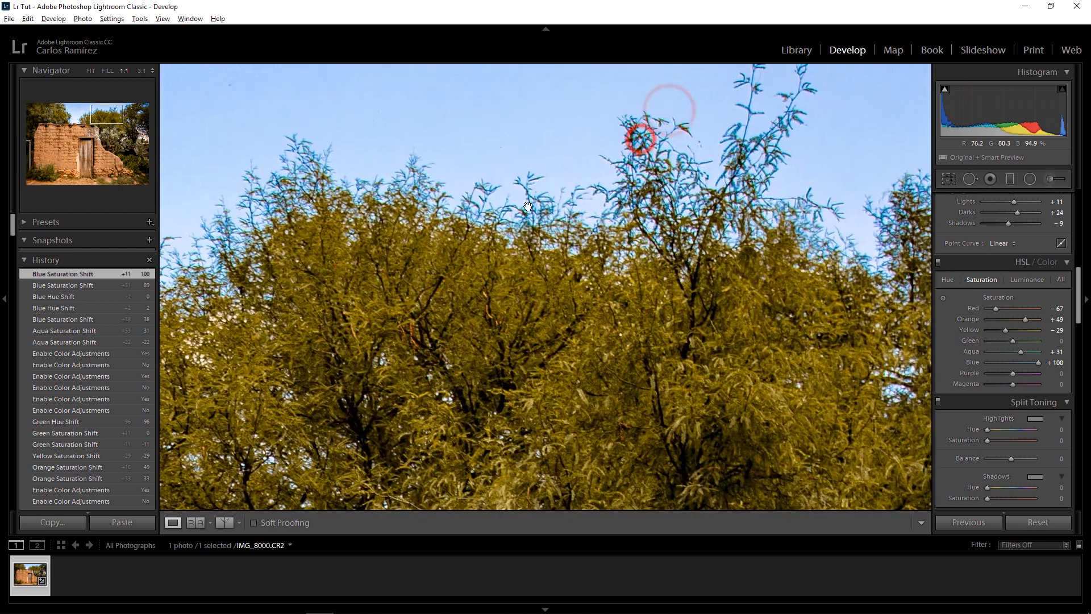
click(522, 216)
click(1021, 362)
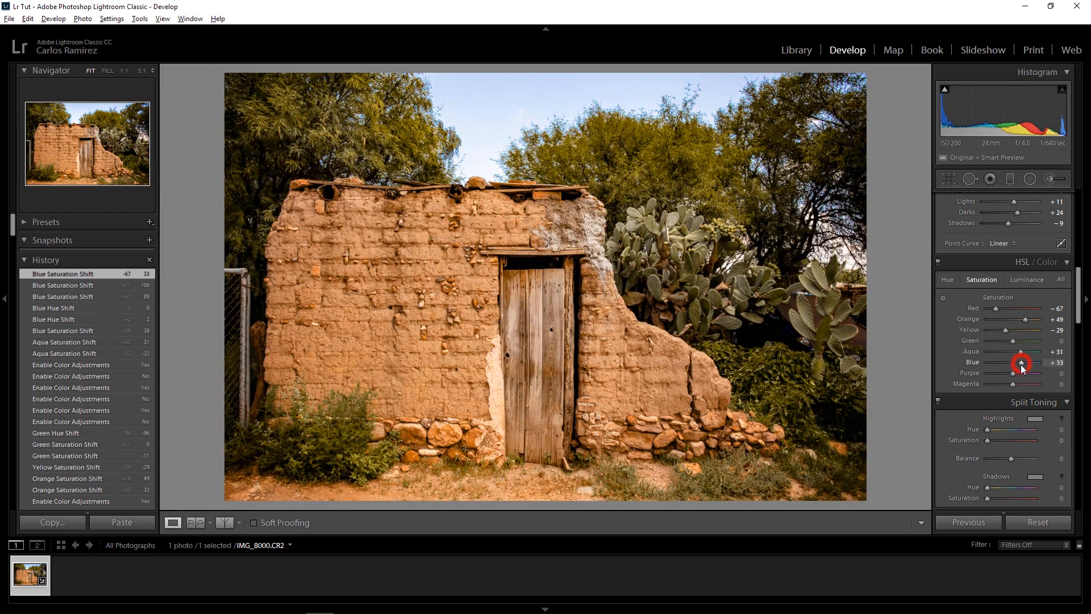
drag(1027, 364, 1028, 364)
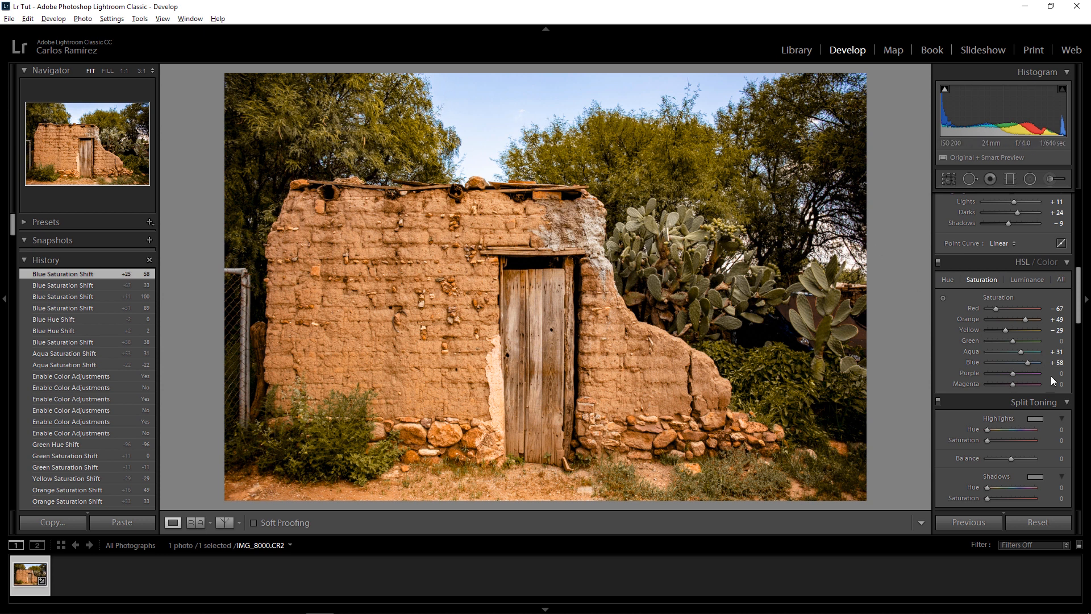
- Try a blue Hue of -58 and reset it
click(947, 279)
mouse_move(1014, 364)
mouse_down()
mouse_move(1045, 367)
mouse_move(998, 365)
mouse_up()
double_click(970, 362)
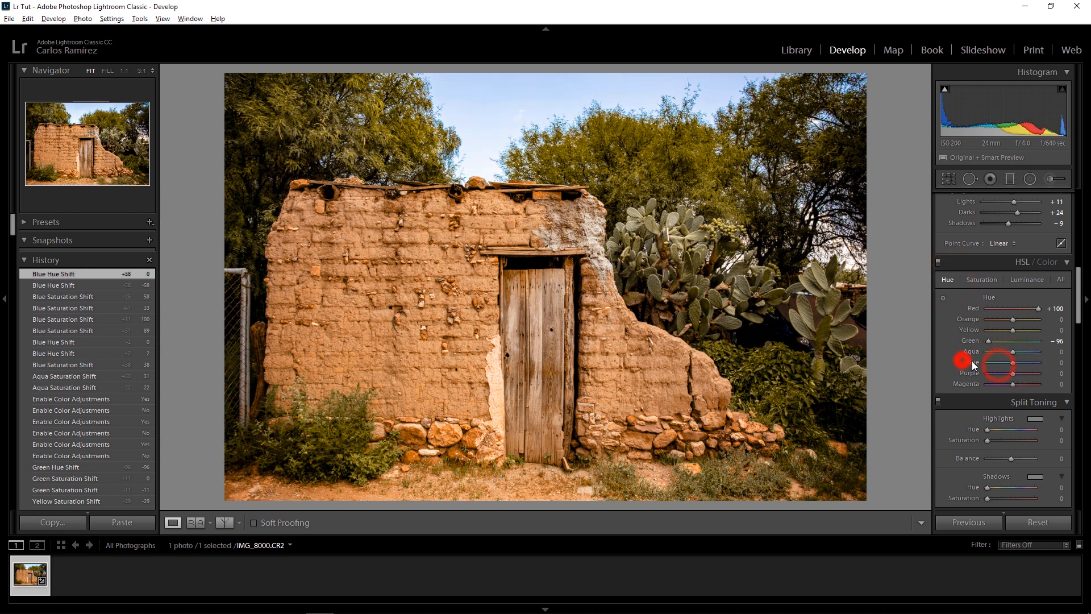
- Set the blue Luminance to -38 and compare the photo with the HSL adjustments off and on
click(1024, 275)
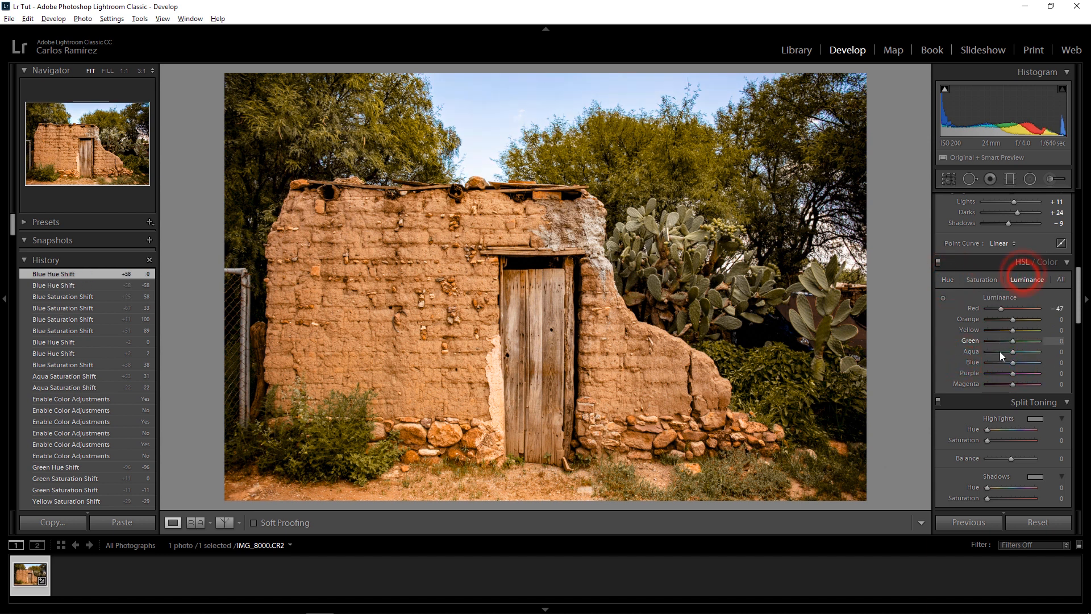
drag(1012, 362, 1002, 362)
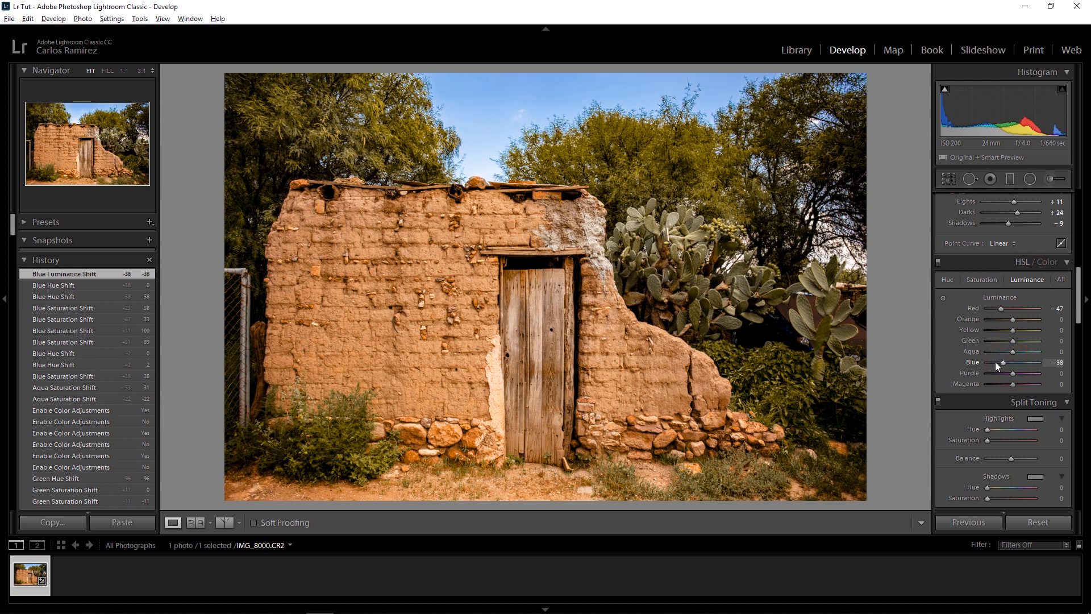
click(938, 262)
click(938, 263)
click(938, 263)
click(938, 263)
click(939, 262)
click(938, 263)
click(939, 262)
click(938, 263)
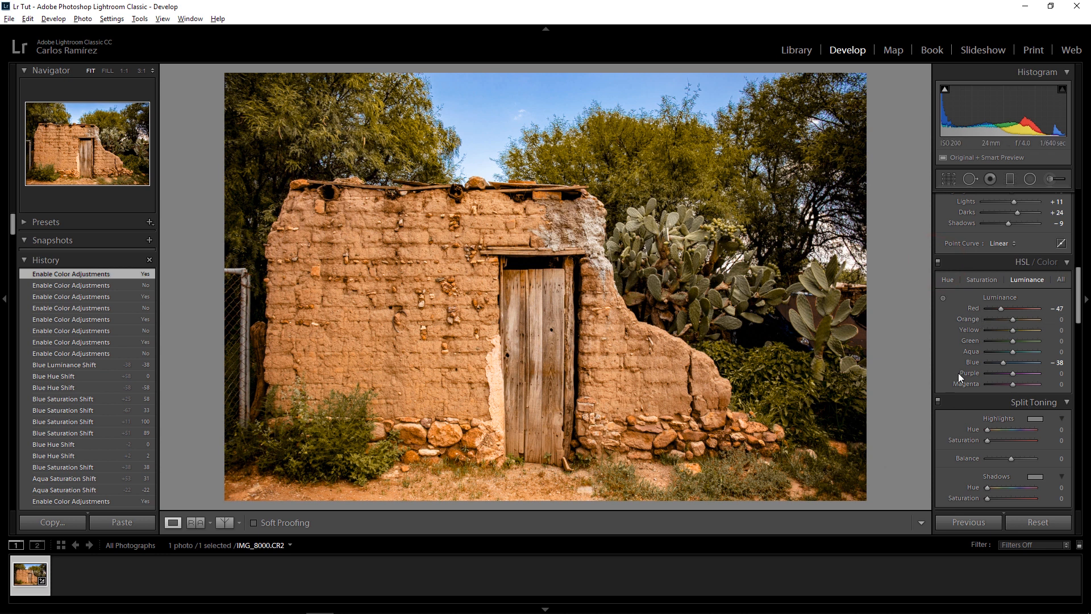
scroll(947, 369, down, 2)
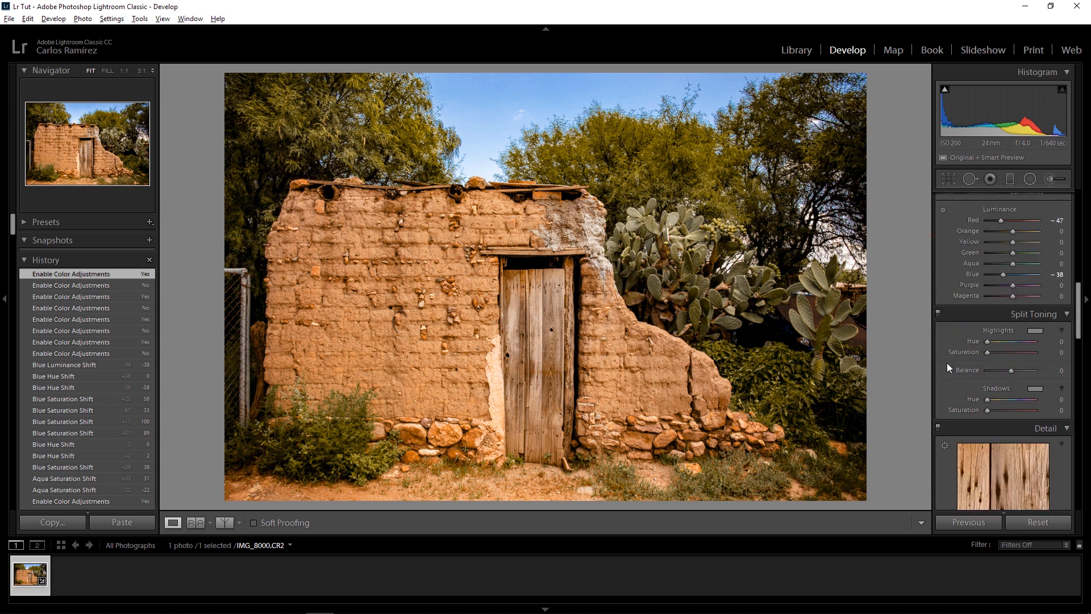
scroll(963, 244, up, 2)
click(940, 262)
click(940, 262)
- Set the Split Toning Shadows Saturation to 100 at Hue 0 and the Balance to +100
scroll(960, 302, down, 2)
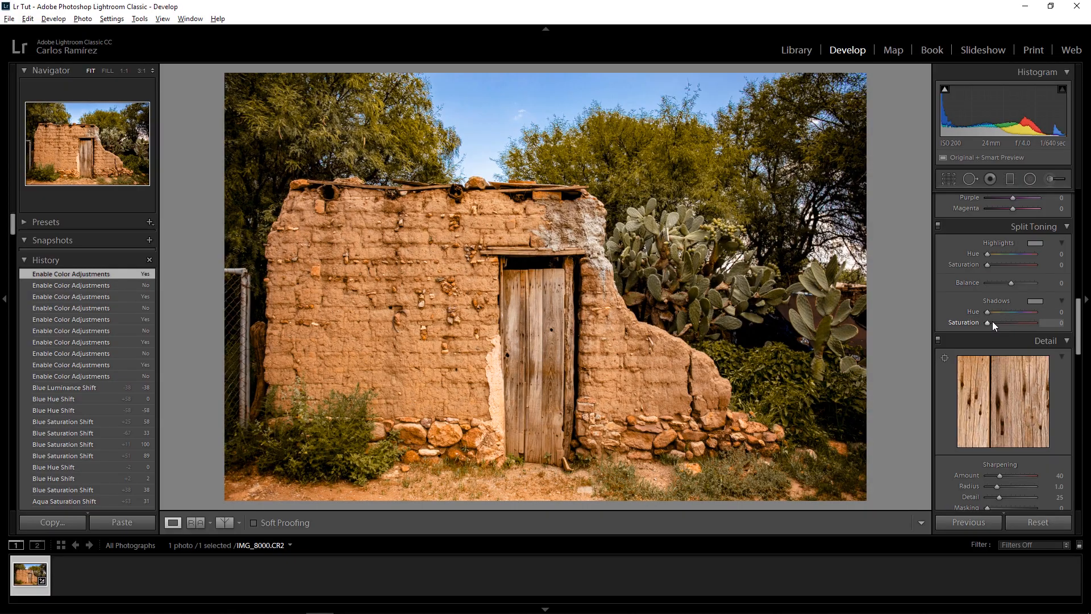
drag(988, 322, 948, 312)
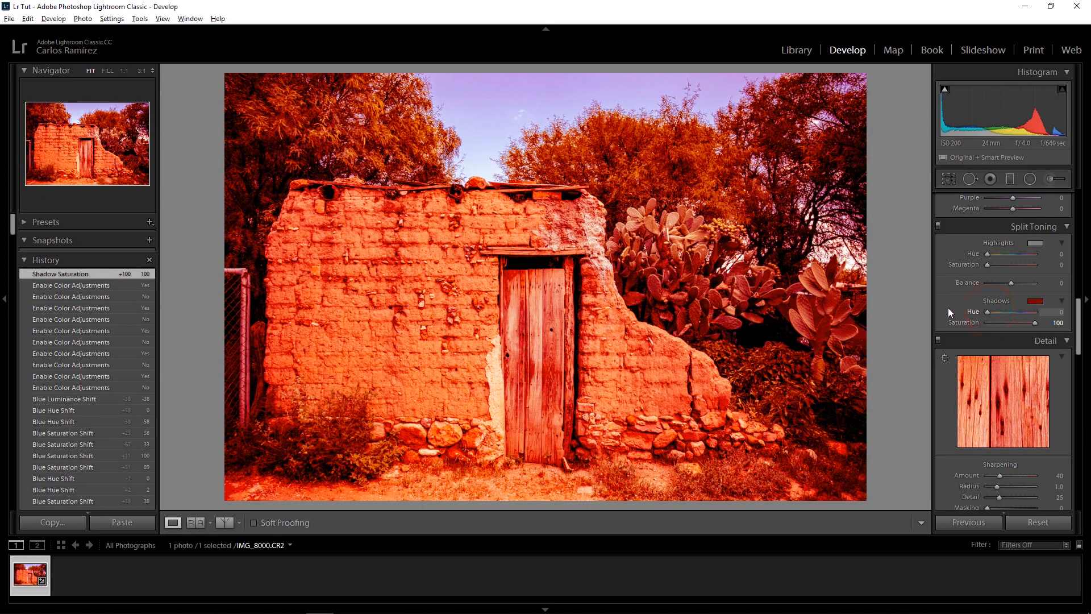
drag(1018, 324, 1070, 324)
drag(1023, 308, 914, 317)
click(1012, 284)
drag(1021, 285, 1066, 287)
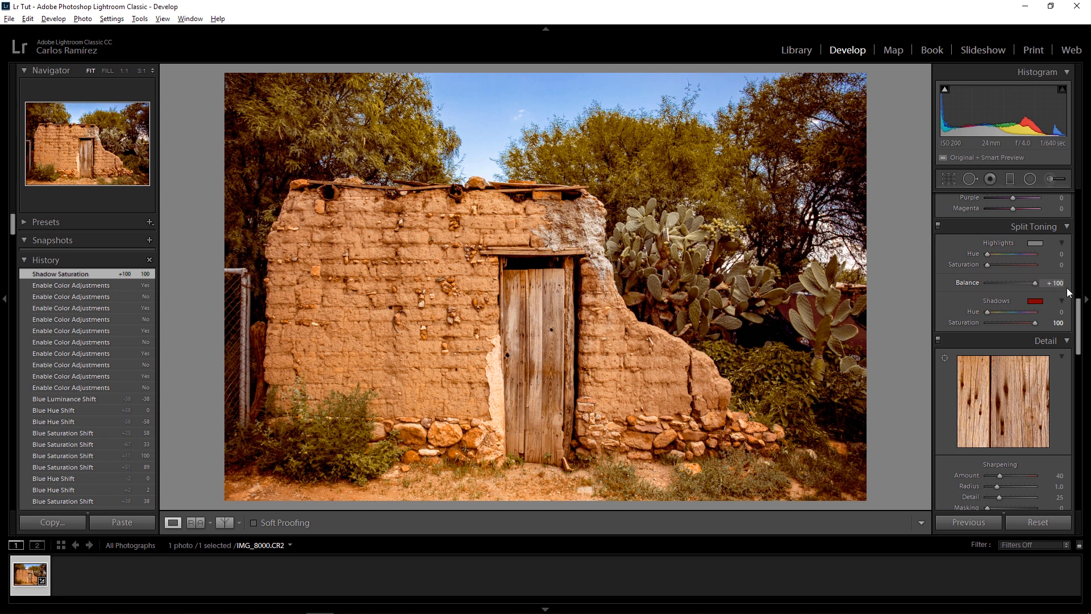
- Compare the photo with Split Toning off and on, in full view and at 1:1 on the roofline
click(939, 227)
click(939, 227)
click(939, 228)
click(939, 228)
click(504, 171)
click(938, 227)
click(938, 226)
click(938, 225)
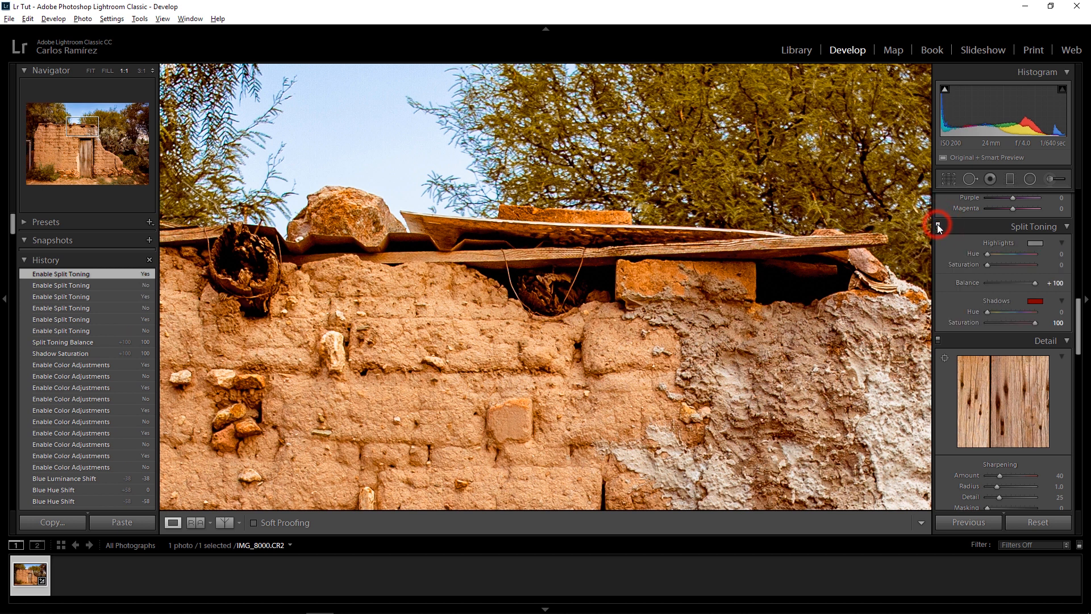
click(938, 225)
click(938, 225)
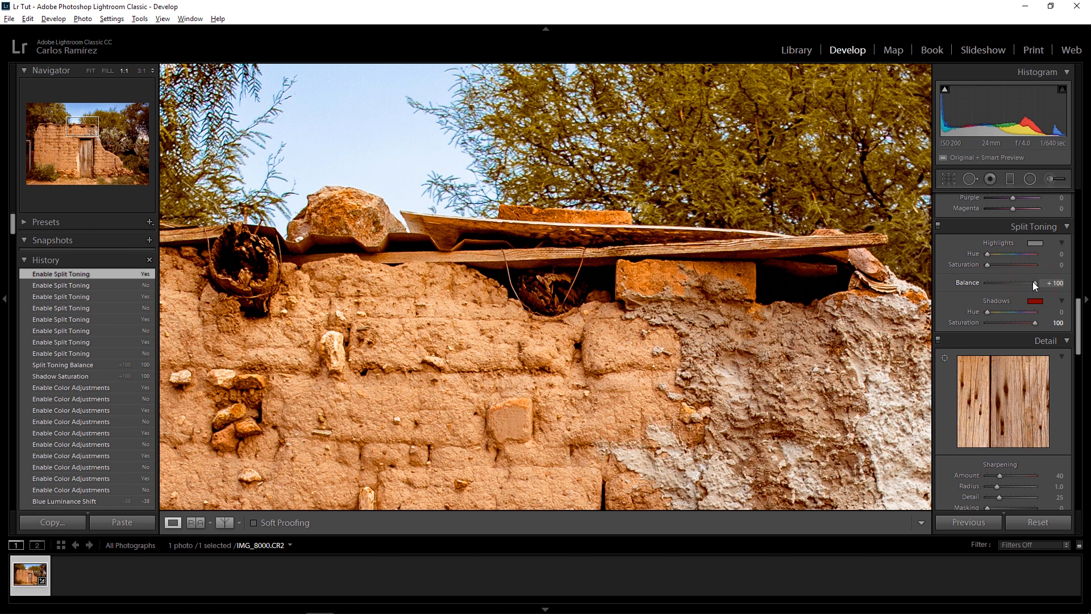
- Set the Split Toning Balance to +88 and compare the full photo with the effect off and on
drag(1031, 281, 1030, 281)
key(z)
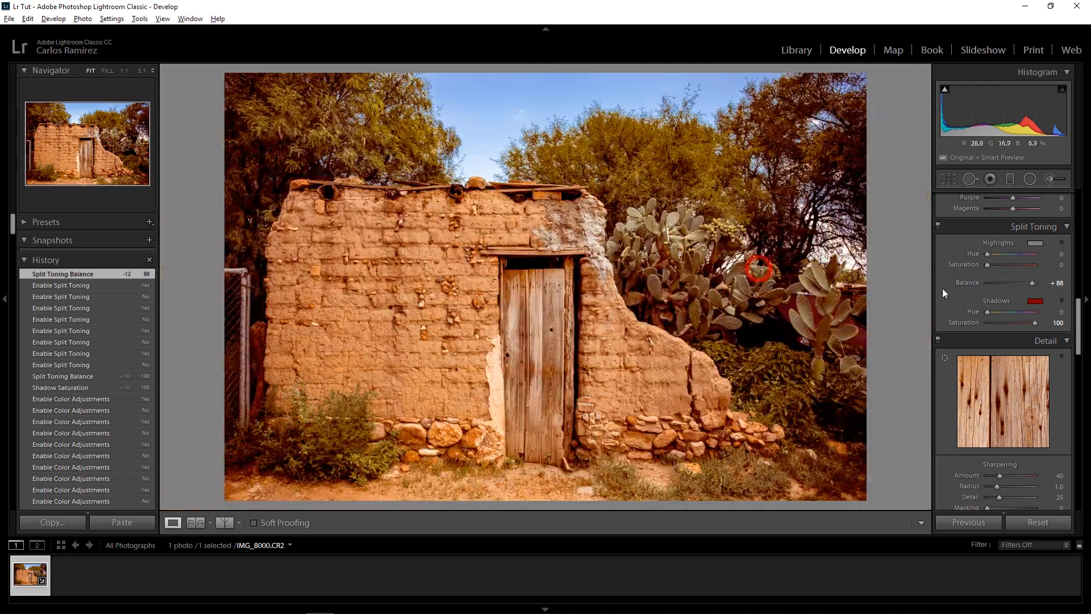
click(938, 225)
click(937, 226)
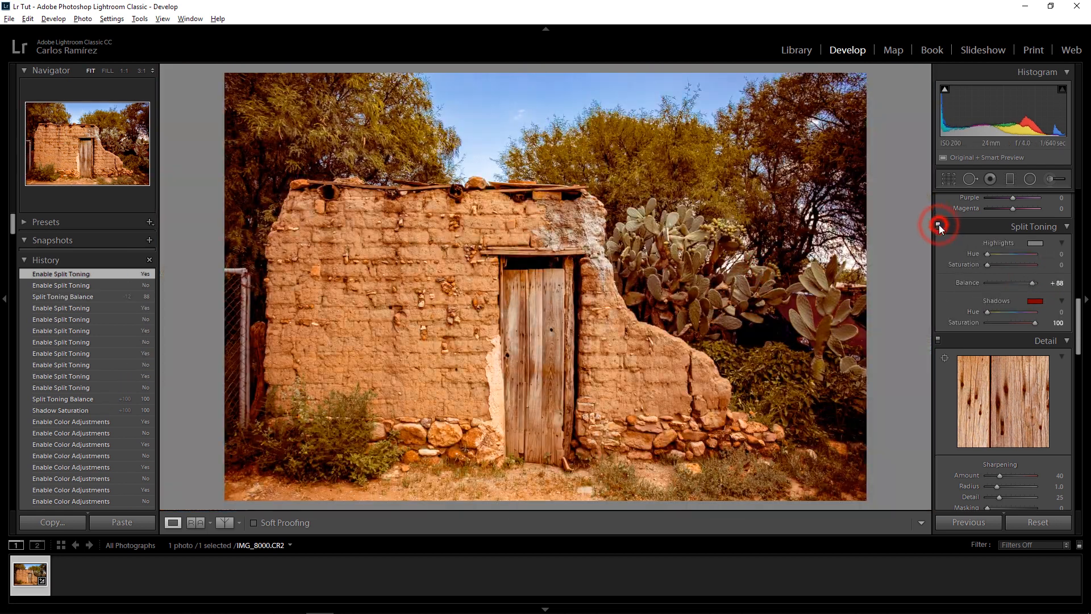
- Set the Split Toning Highlights to Hue 60 and Saturation 10
mouse_move(988, 264)
mouse_down()
mouse_move(1040, 263)
mouse_move(997, 254)
mouse_move(993, 264)
mouse_up()
double_click(1004, 264)
click(1060, 263)
text(10)
key(Return)
- Check the effect of the highlight and shadow toning by switching Split Toning off and on and zooming in beside the door
click(938, 225)
click(939, 225)
click(940, 225)
click(940, 225)
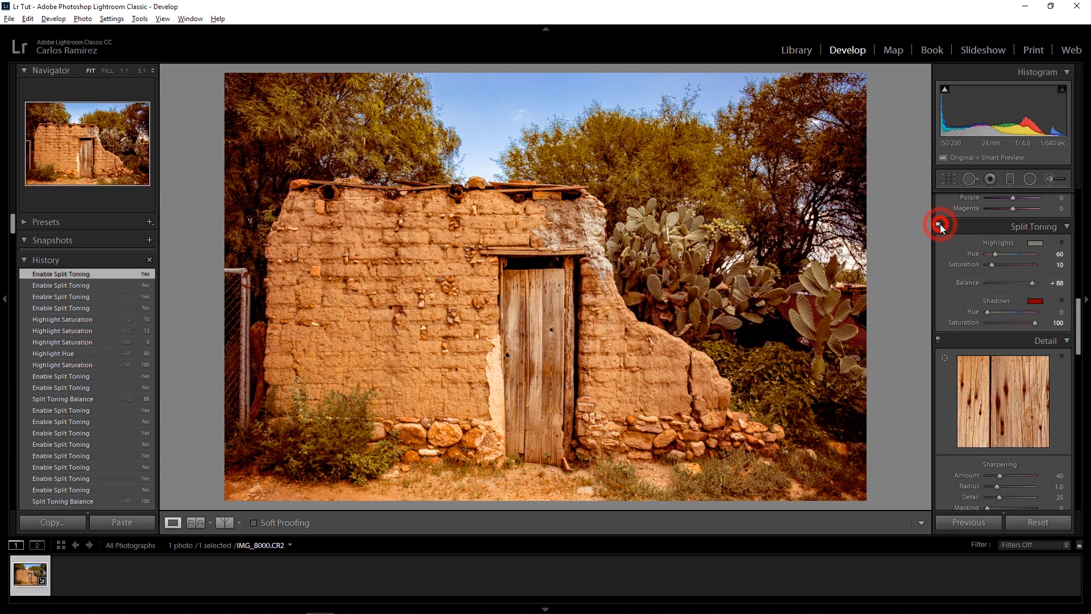
click(615, 266)
click(646, 284)
click(939, 225)
click(938, 225)
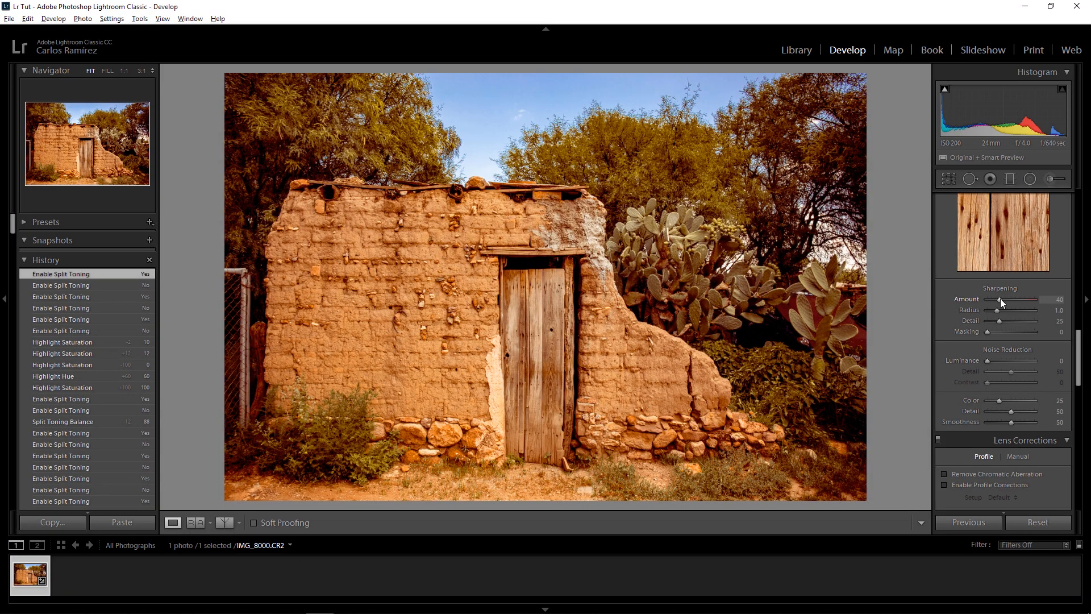
- Set the Sharpening Amount to 70 and inspect the wall texture and roofline at 1:1
click(1053, 299)
text(70)
key(Return)
click(585, 196)
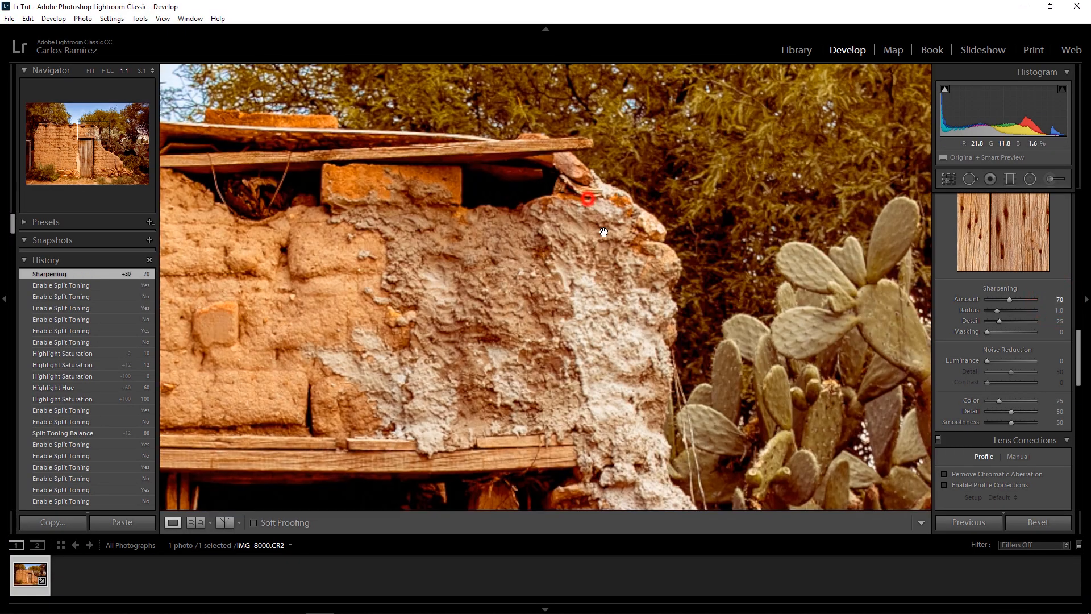
drag(489, 322, 732, 283)
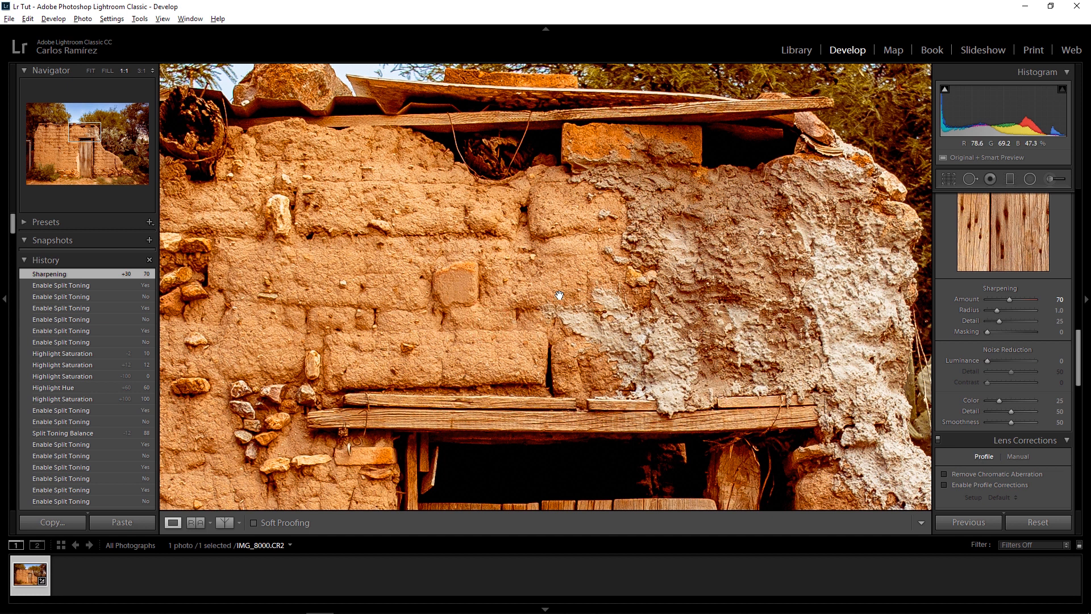
drag(534, 310, 740, 285)
drag(554, 353, 747, 281)
drag(527, 191, 575, 343)
drag(776, 191, 672, 356)
drag(719, 370, 702, 310)
- Try a Sharpening Amount of 150 while inspecting the trees and sky, and restore it to 70
drag(1014, 298, 1076, 305)
drag(762, 285, 537, 363)
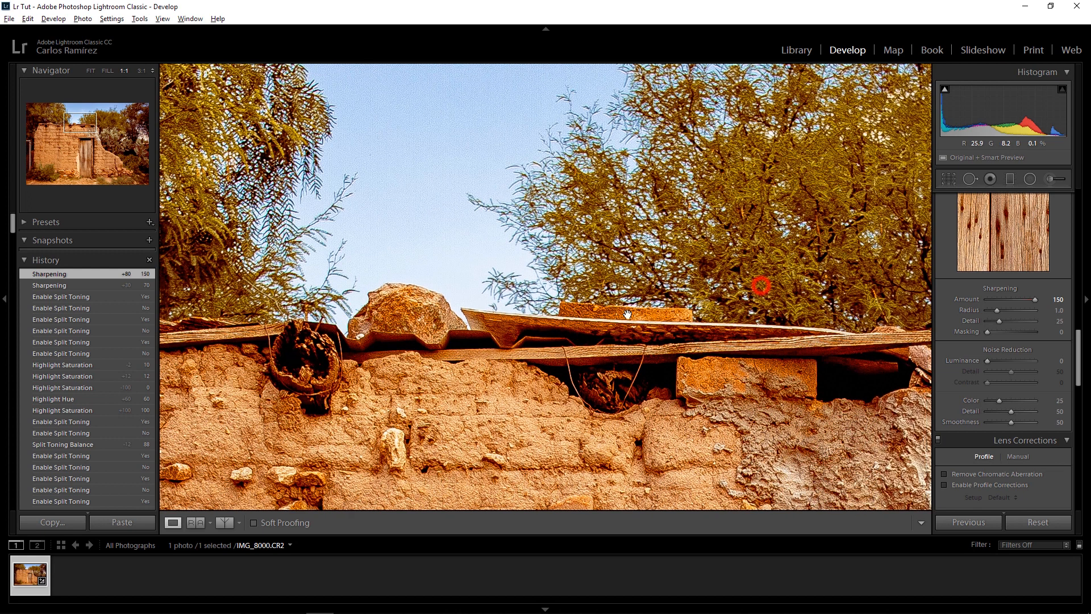
click(1060, 299)
text(70)
key(Return)
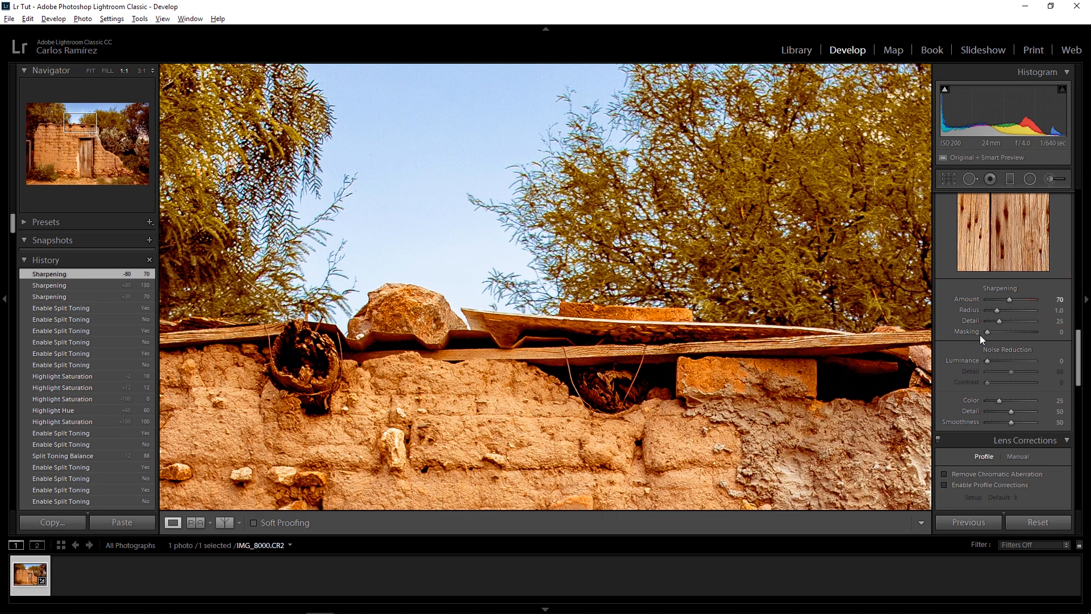
scroll(726, 258, up, 5)
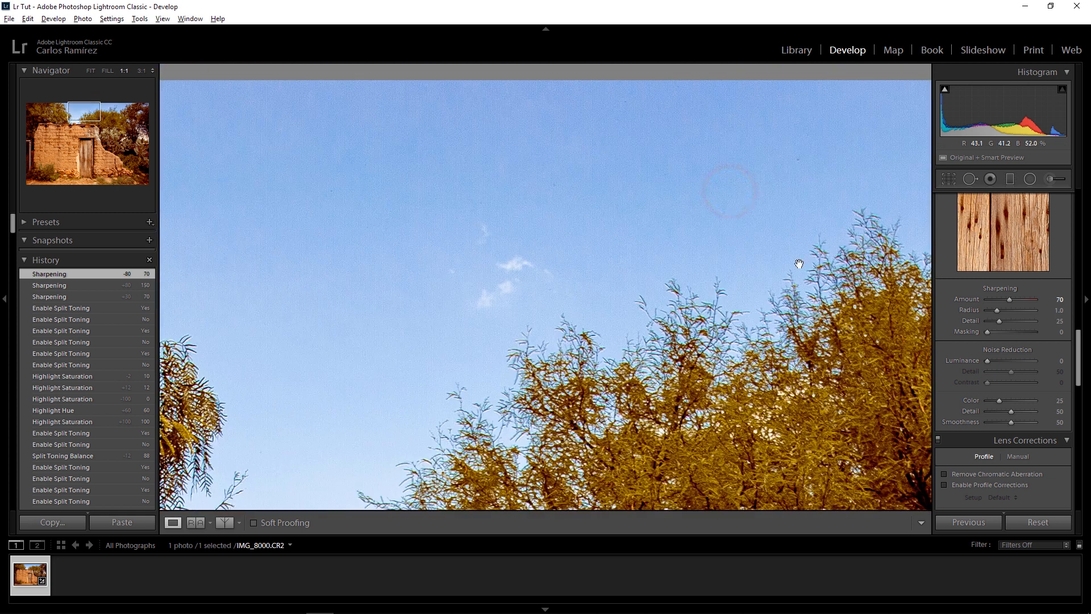
- Inspect the noise in the sky at 1:1 and set the Noise Reduction Luminance to 100
drag(817, 265, 712, 307)
drag(575, 227, 607, 231)
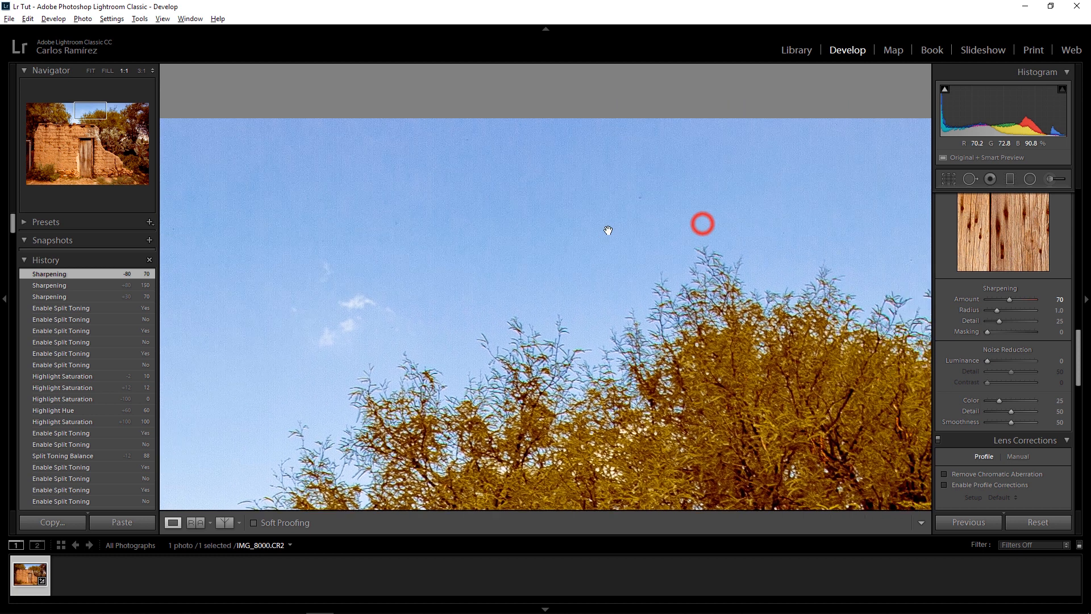
drag(618, 289, 554, 196)
drag(748, 175, 769, 244)
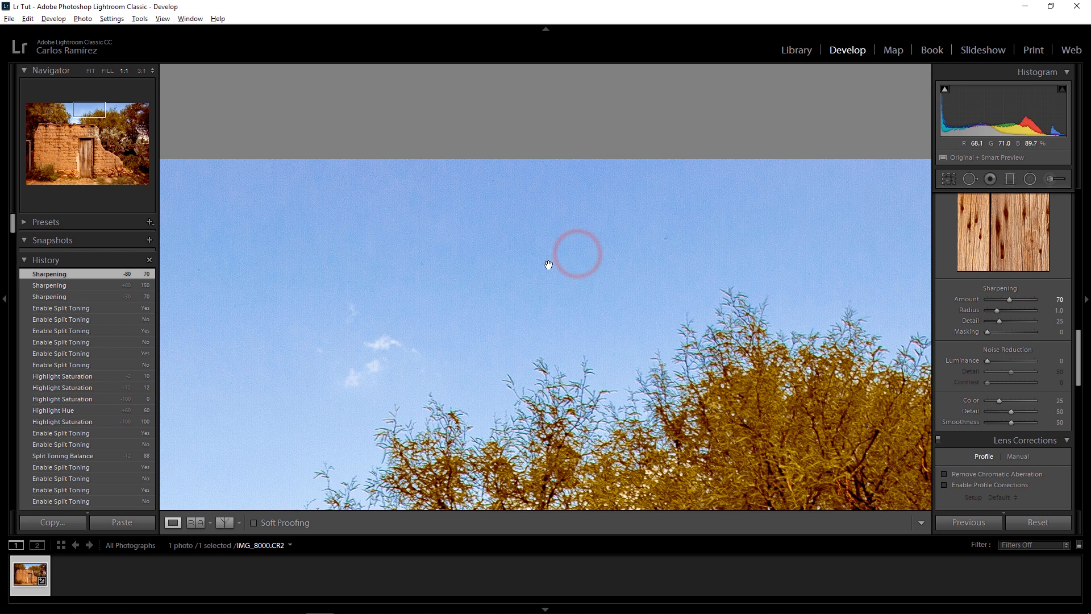
drag(502, 282, 615, 258)
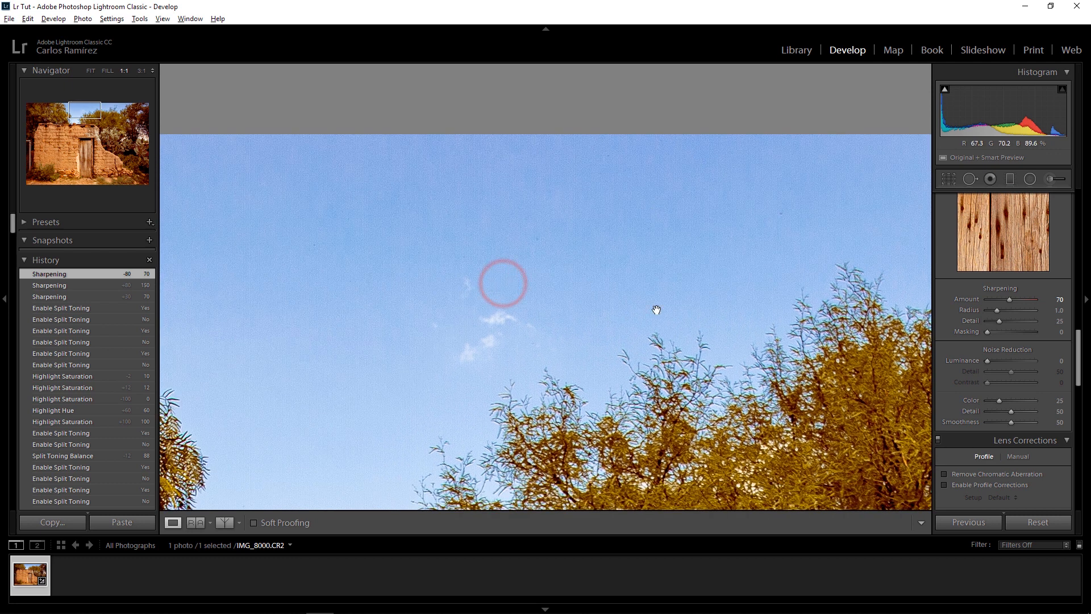
drag(996, 359, 1040, 360)
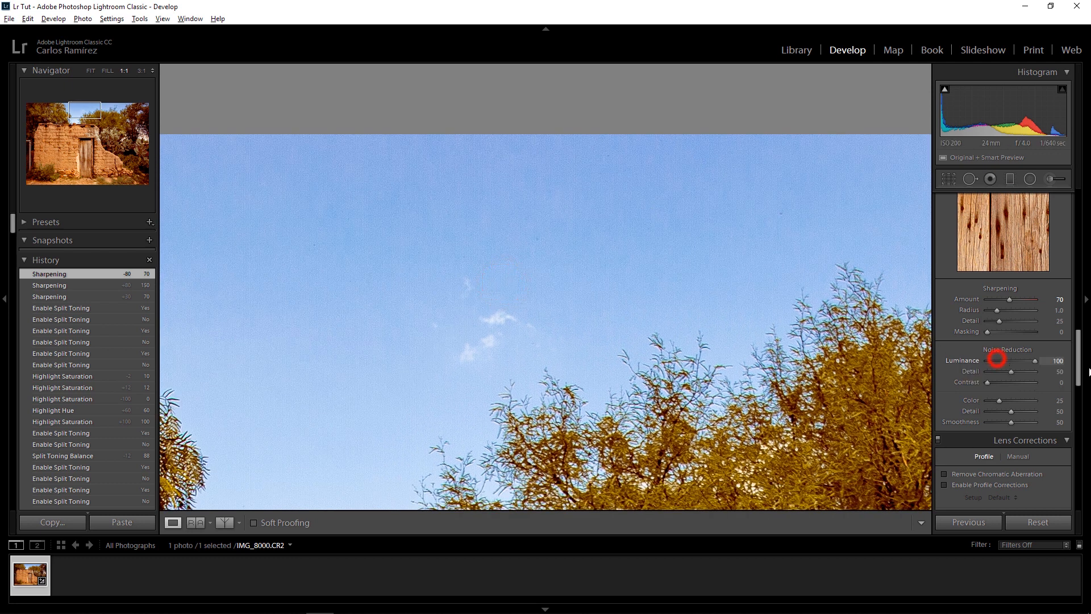
- Inspect the wall and roofline at 1:1, comparing Noise Reduction Luminance at 0 and at 100, and keep 100
drag(713, 317, 721, 228)
drag(636, 207, 691, 321)
drag(660, 289, 738, 239)
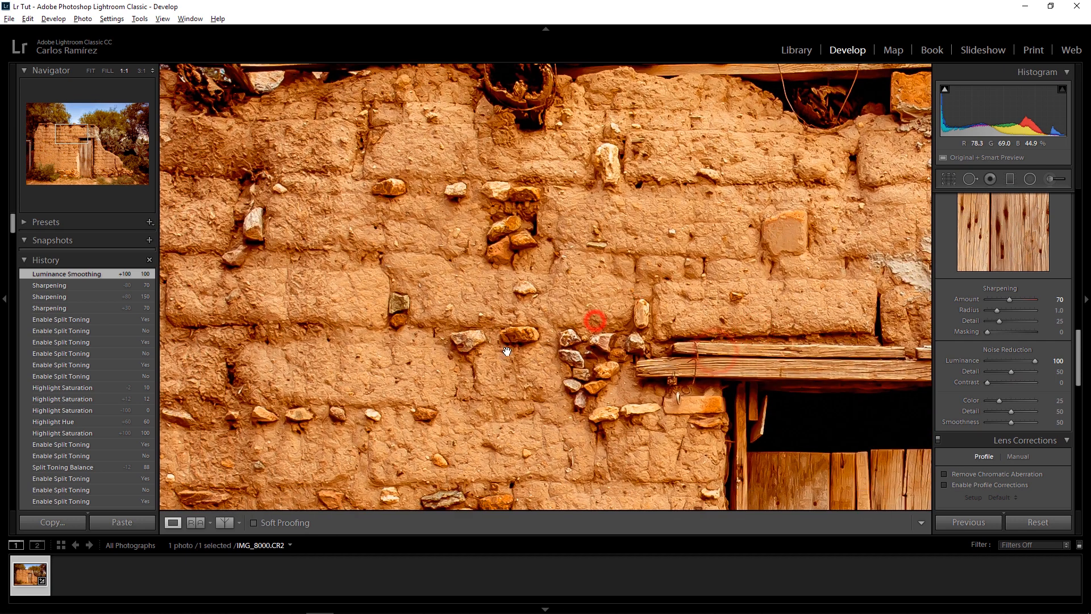
drag(671, 294, 629, 227)
drag(574, 200, 613, 287)
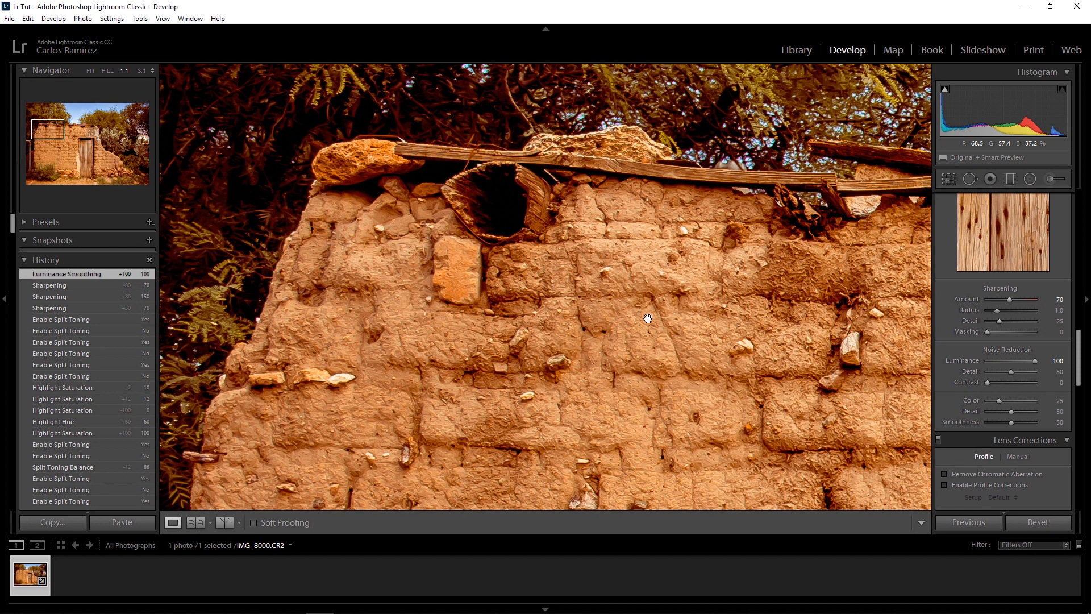
double_click(1008, 361)
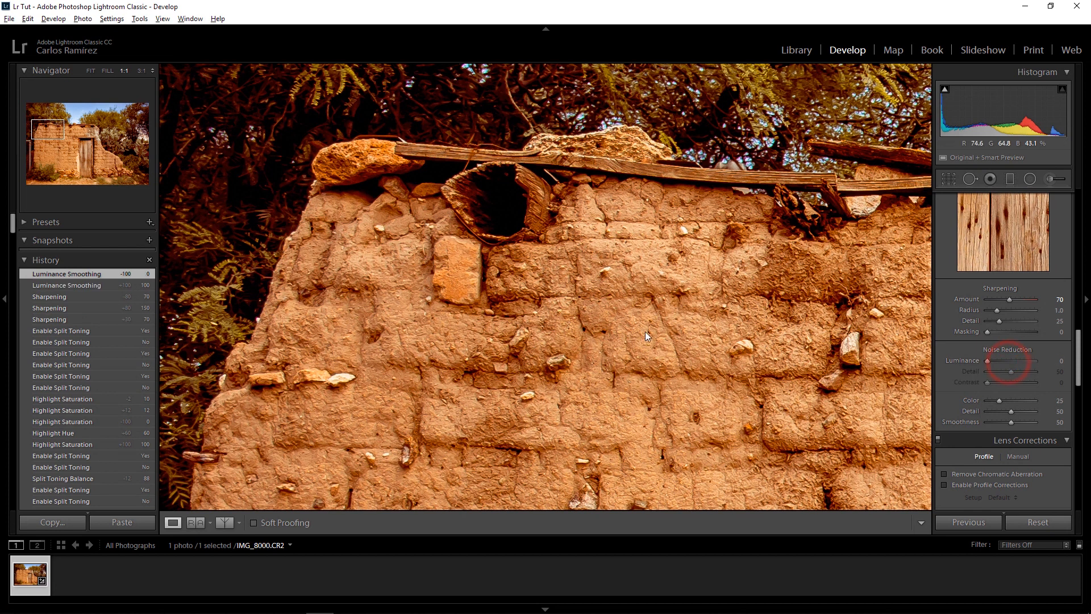
click(1007, 361)
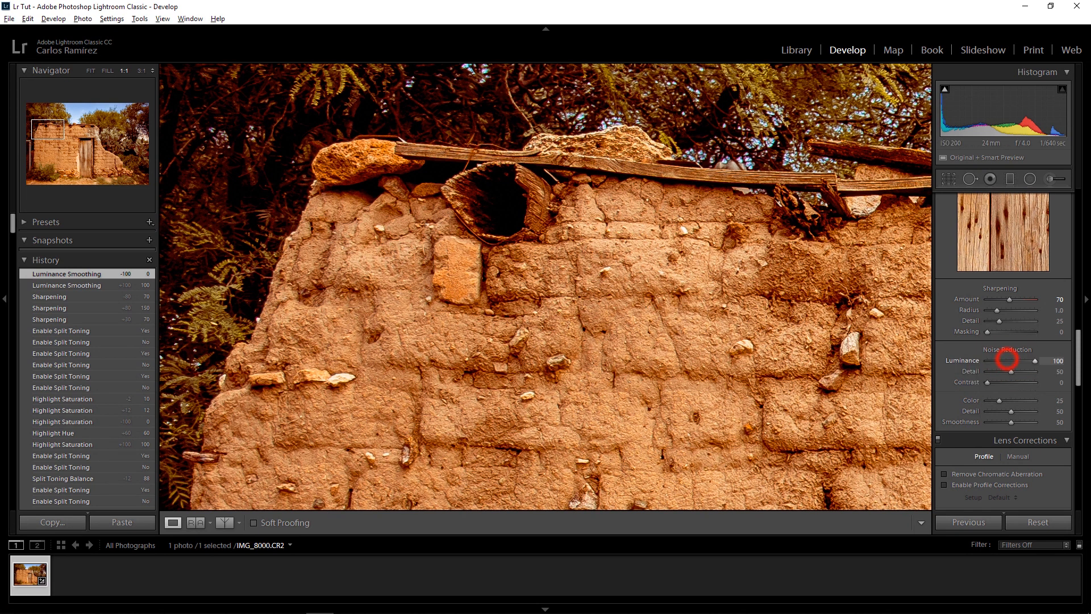
click(780, 257)
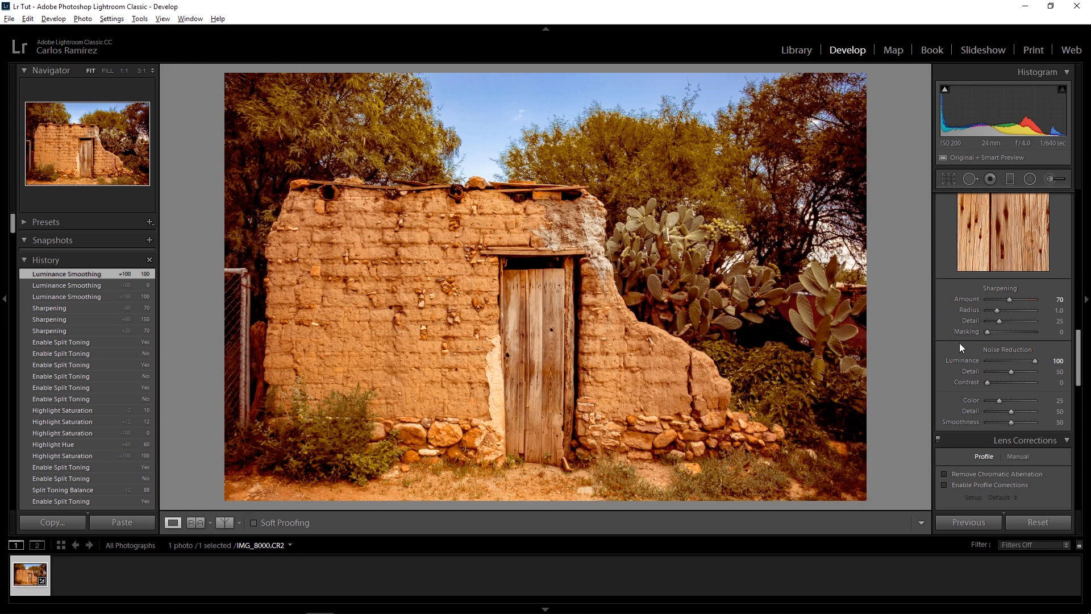
- Set the Grain Amount to 21 while judging its texture in the sky at 1:1
scroll(959, 343, down, 6)
scroll(955, 346, down, 3)
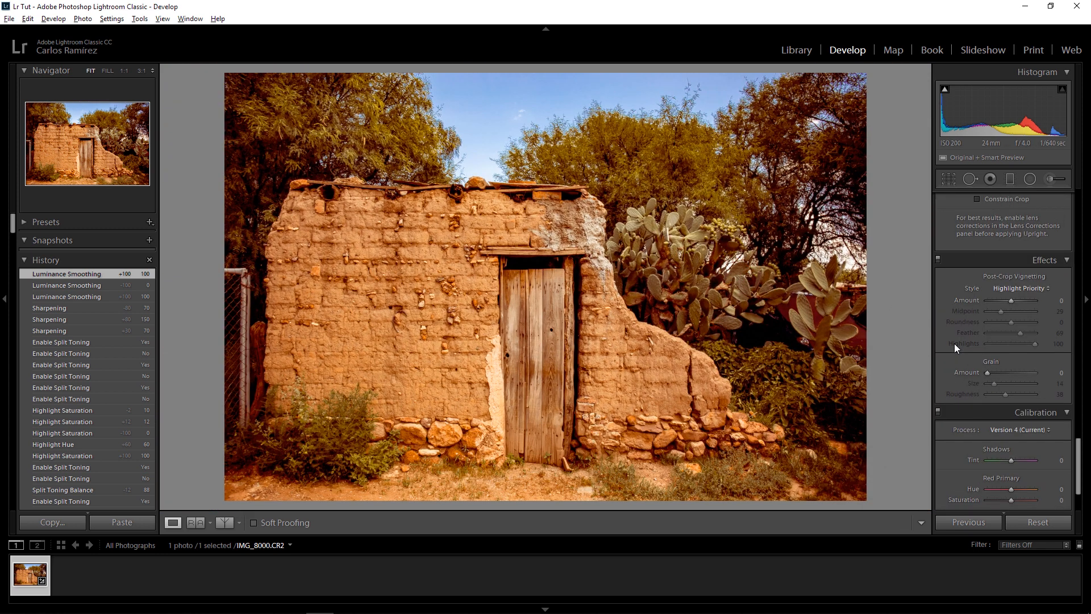
click(553, 105)
drag(741, 156, 702, 313)
click(1002, 373)
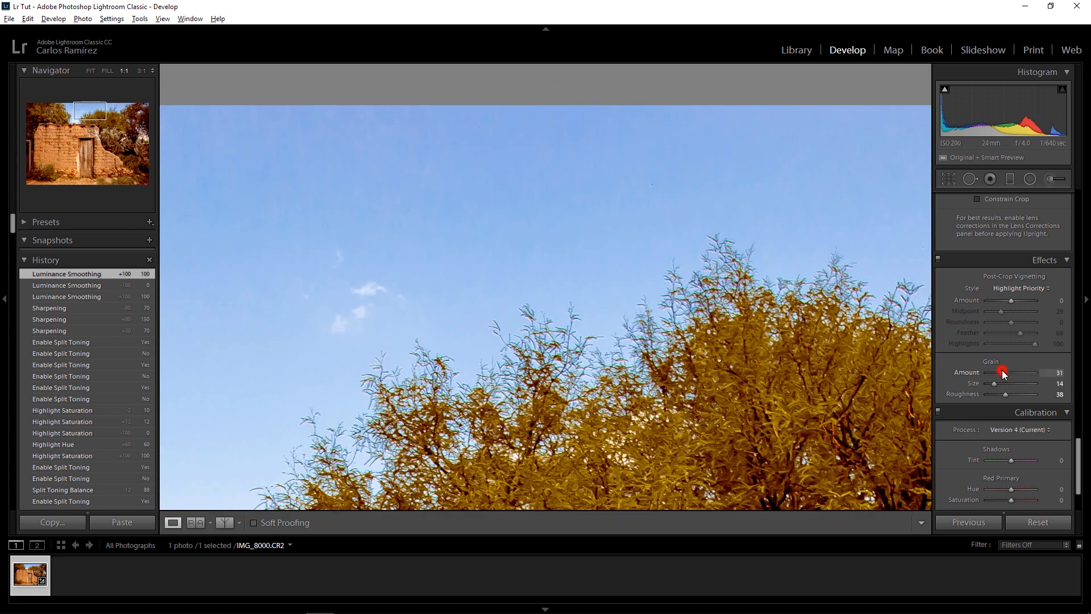
click(994, 374)
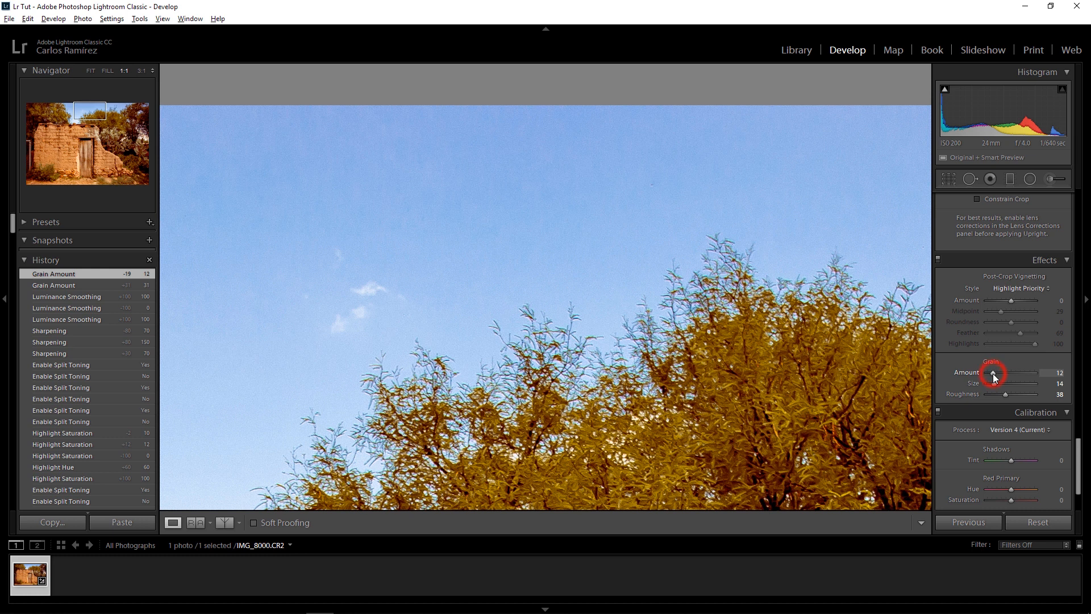
click(994, 374)
click(998, 373)
drag(540, 283, 648, 258)
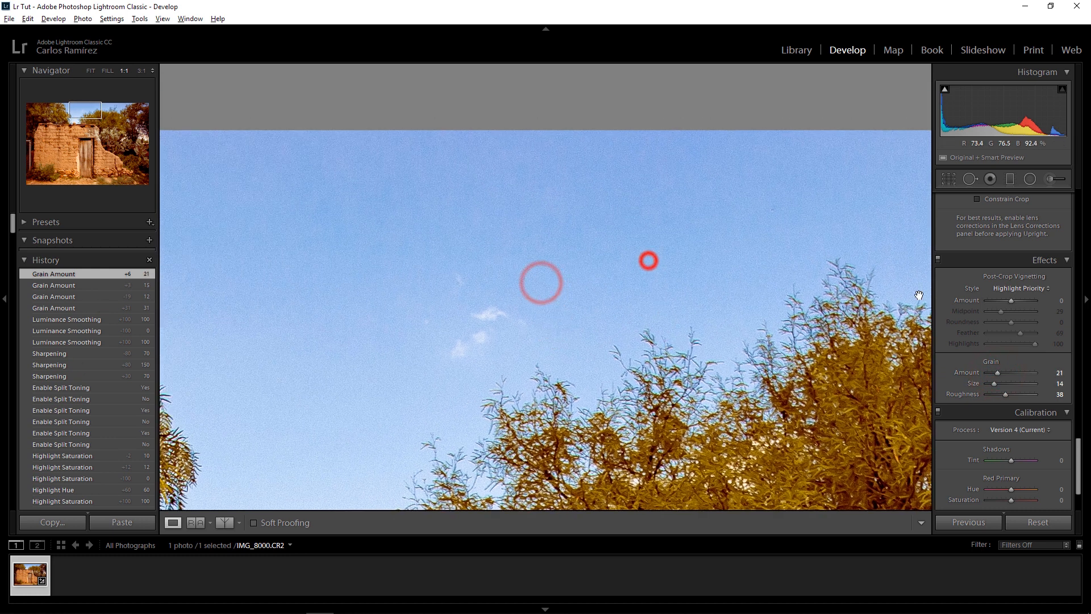
- Check the grain by switching Effects off and on and inspecting other areas of the photo at 1:1
click(938, 260)
click(938, 259)
click(938, 259)
click(939, 258)
drag(726, 342, 754, 151)
drag(611, 407, 685, 169)
drag(676, 370, 728, 183)
drag(490, 323, 637, 295)
click(547, 267)
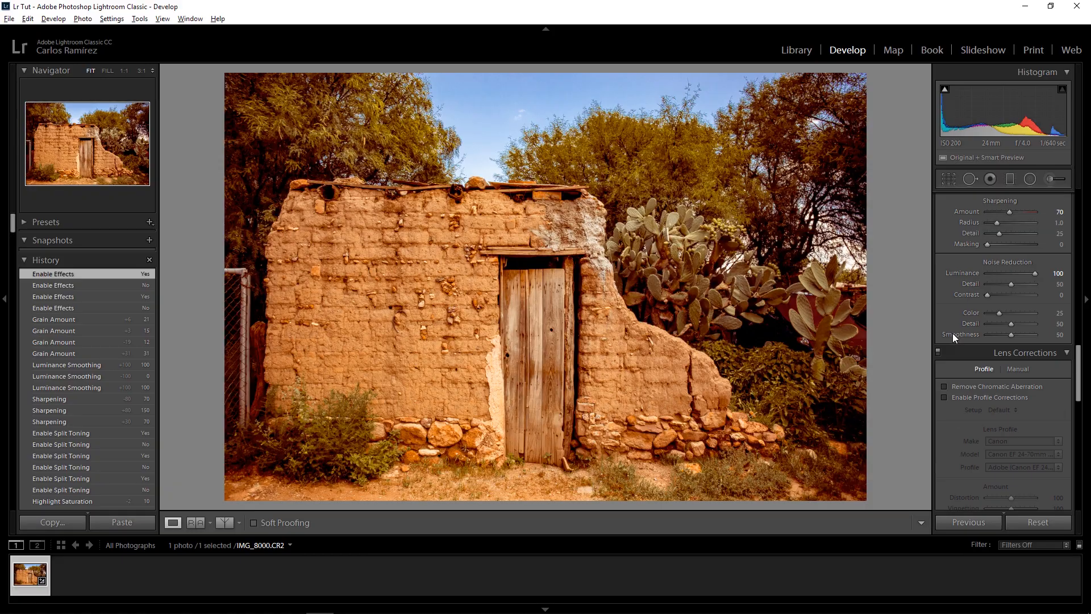
- Add a post-crop vignette with Amount -12 and Midpoint 19
scroll(953, 384, up, 2)
scroll(953, 384, down, 8)
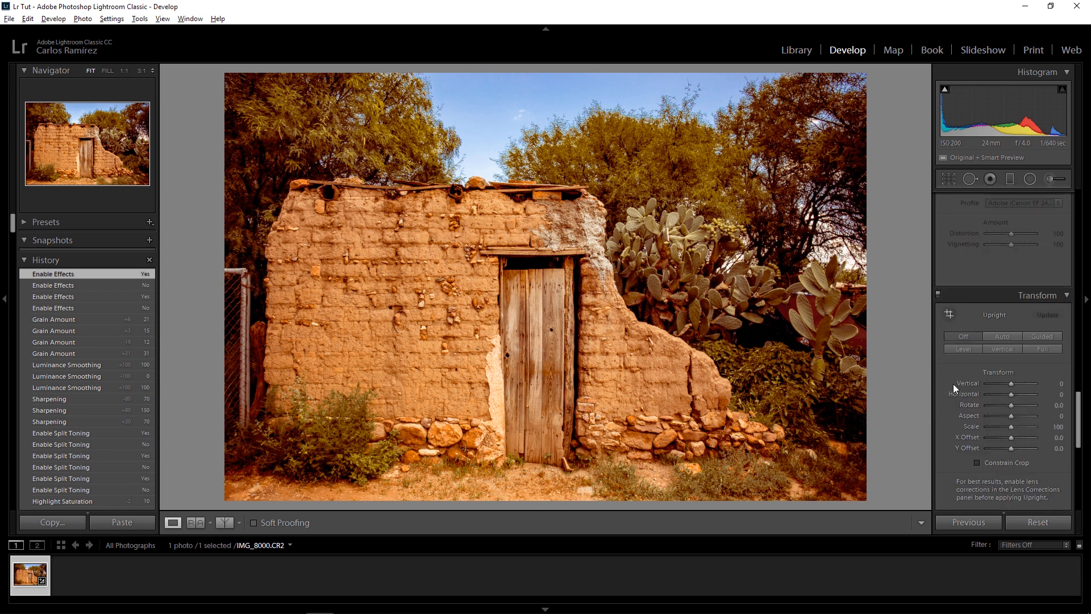
scroll(953, 383, down, 5)
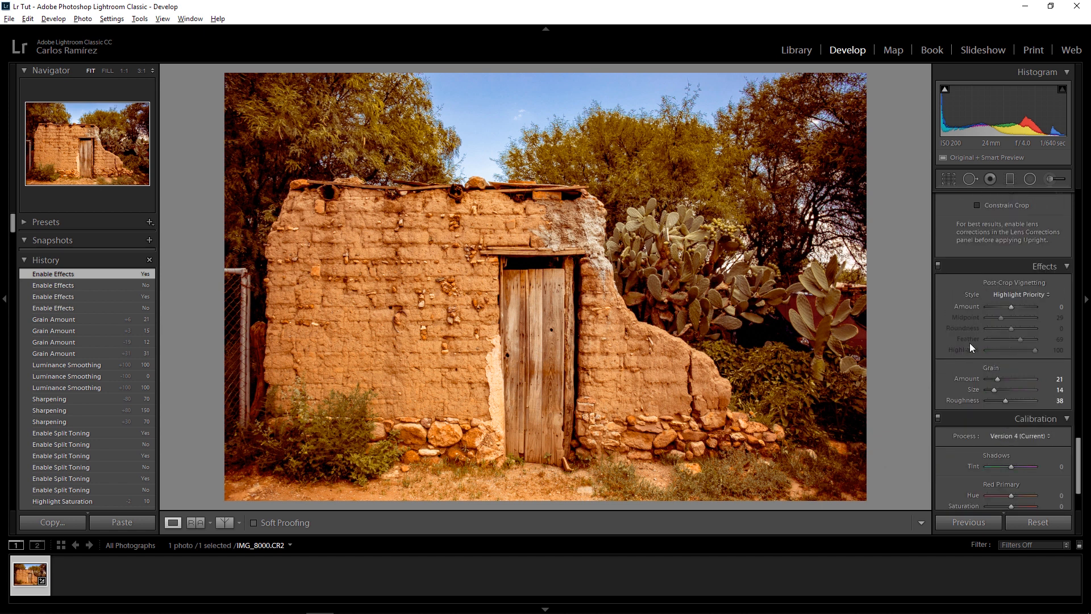
scroll(961, 350, up, 2)
scroll(961, 350, down, 4)
scroll(962, 350, up, 2)
mouse_move(1013, 307)
mouse_down()
mouse_move(996, 318)
mouse_move(1009, 308)
mouse_up()
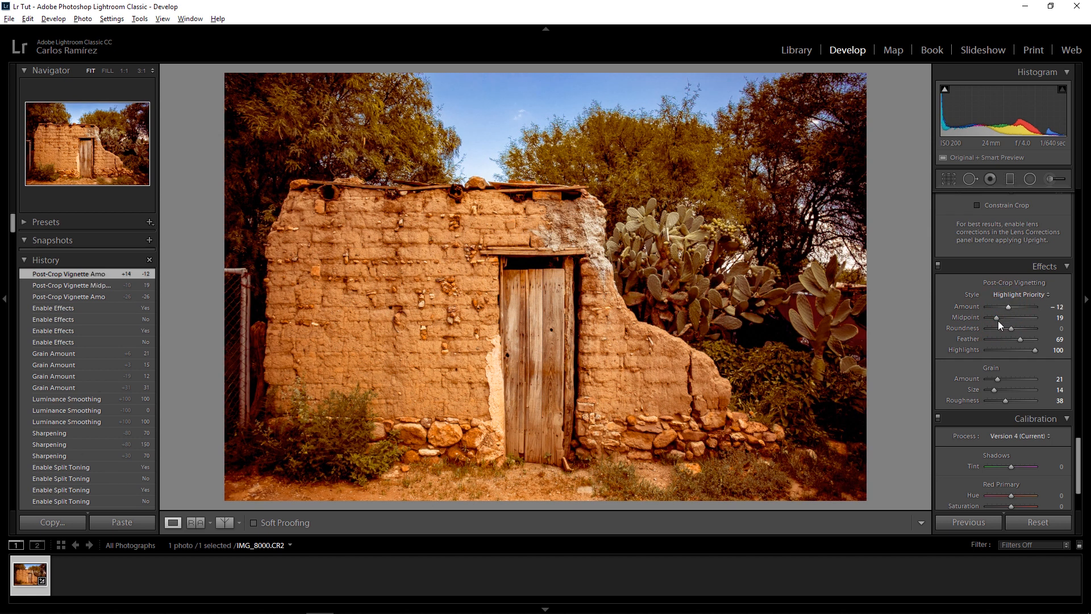
- Enable the lens profile corrections, comparing the photo repeatedly with them off and on
scroll(945, 326, up, 6)
scroll(945, 326, up, 2)
click(945, 315)
click(945, 314)
click(944, 314)
click(945, 314)
click(944, 314)
click(945, 314)
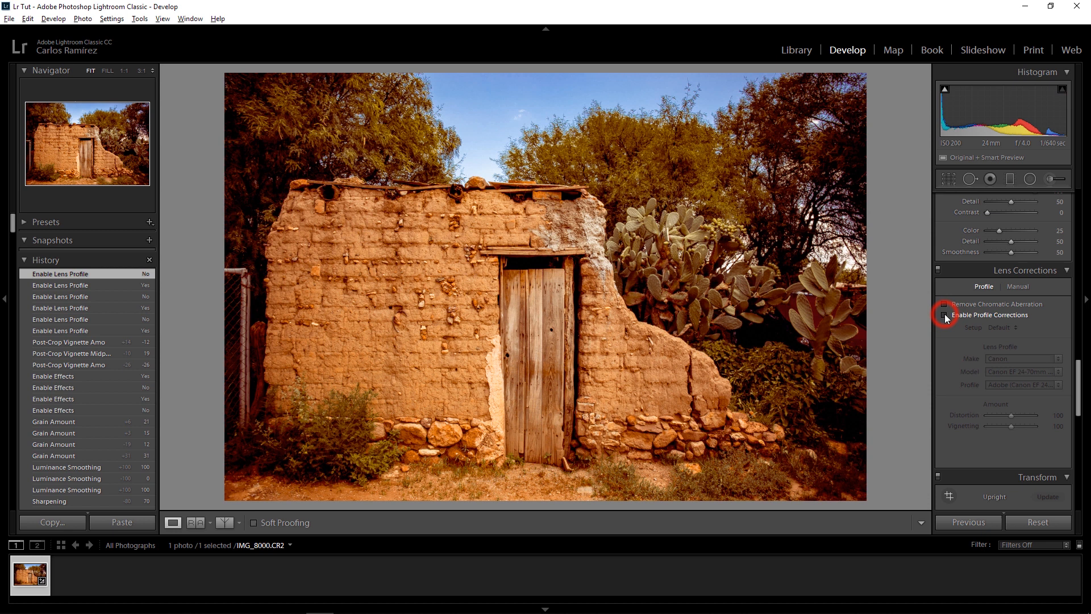
click(944, 314)
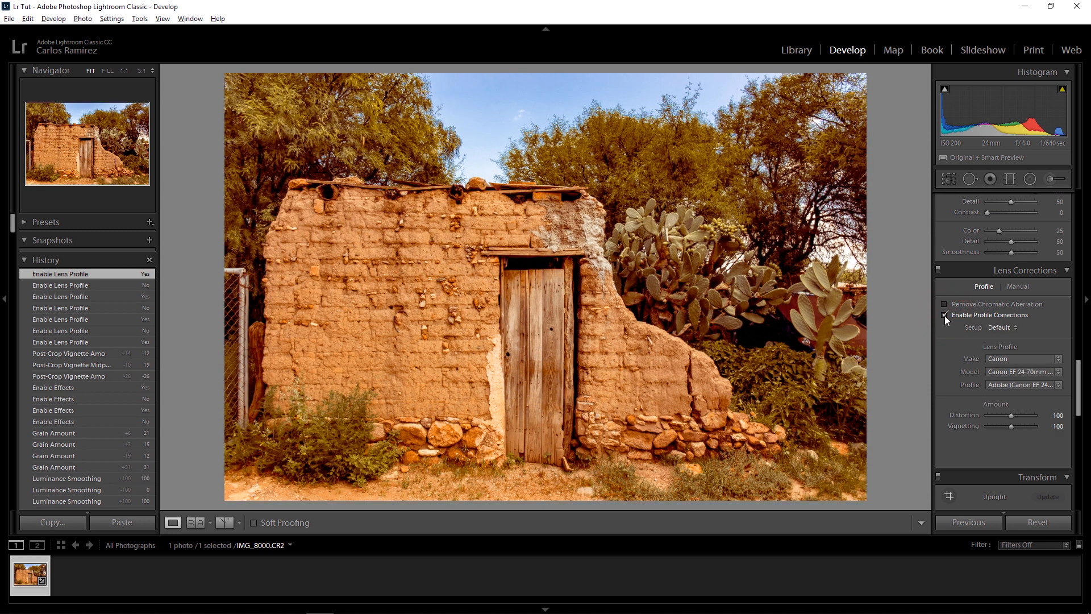
click(944, 315)
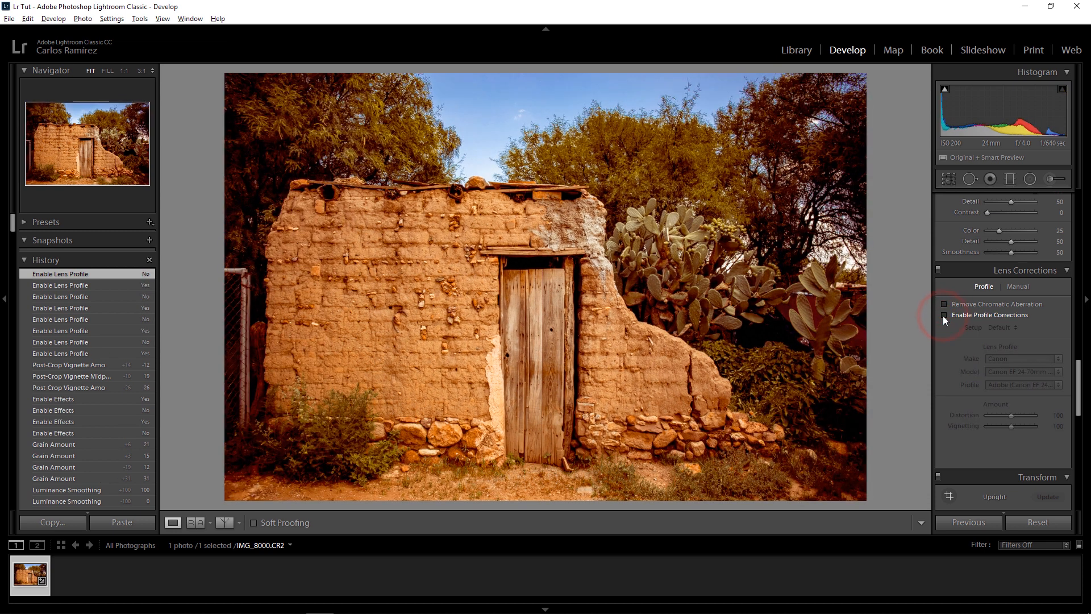
click(943, 315)
click(944, 314)
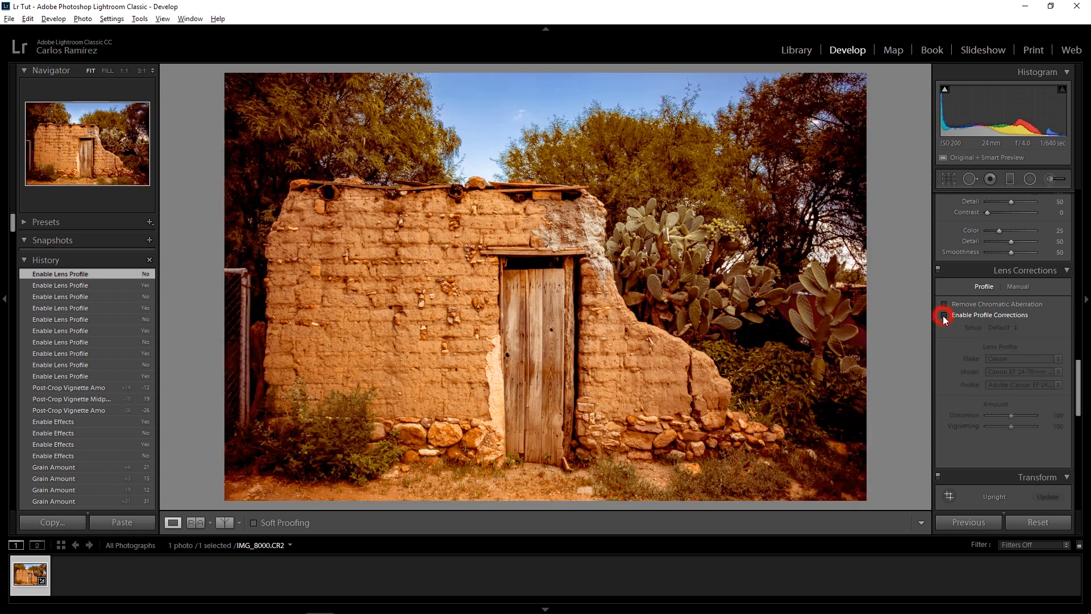
click(943, 315)
click(946, 316)
click(945, 315)
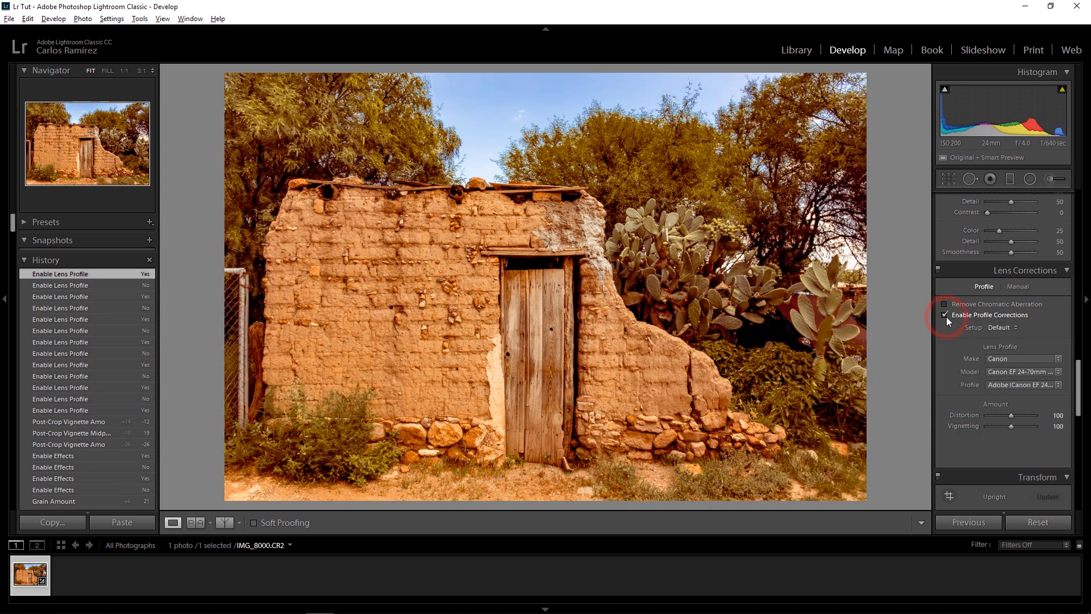
click(945, 315)
click(945, 315)
click(946, 316)
click(946, 316)
- Set the post-crop vignette Amount to -31 and Midpoint to 12
scroll(946, 347, down, 3)
scroll(947, 347, down, 3)
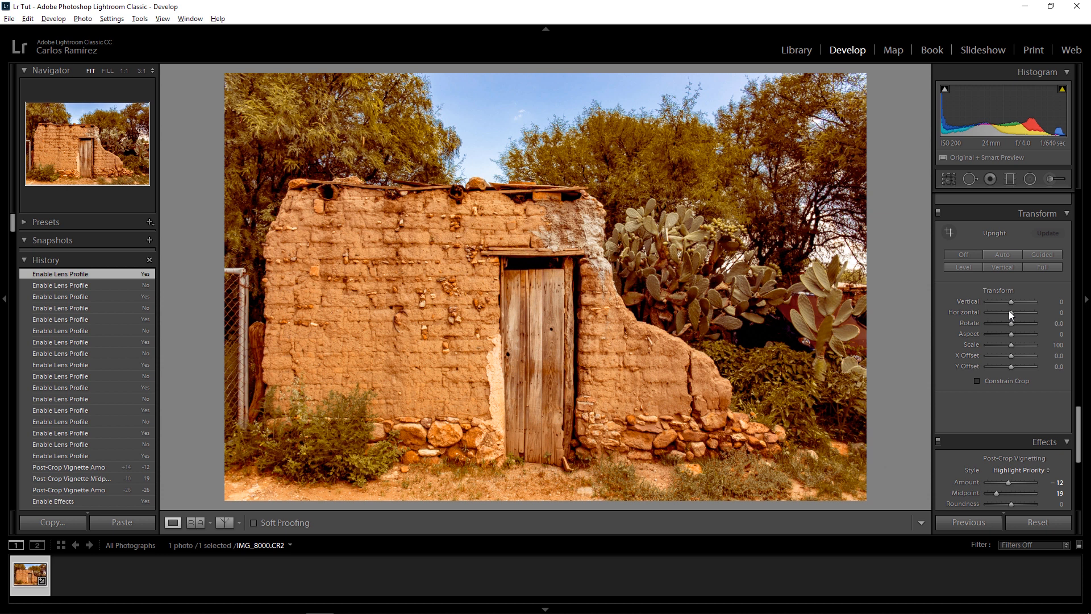
click(1007, 396)
mouse_move(1008, 396)
mouse_down()
mouse_move(994, 406)
mouse_move(1001, 394)
mouse_up()
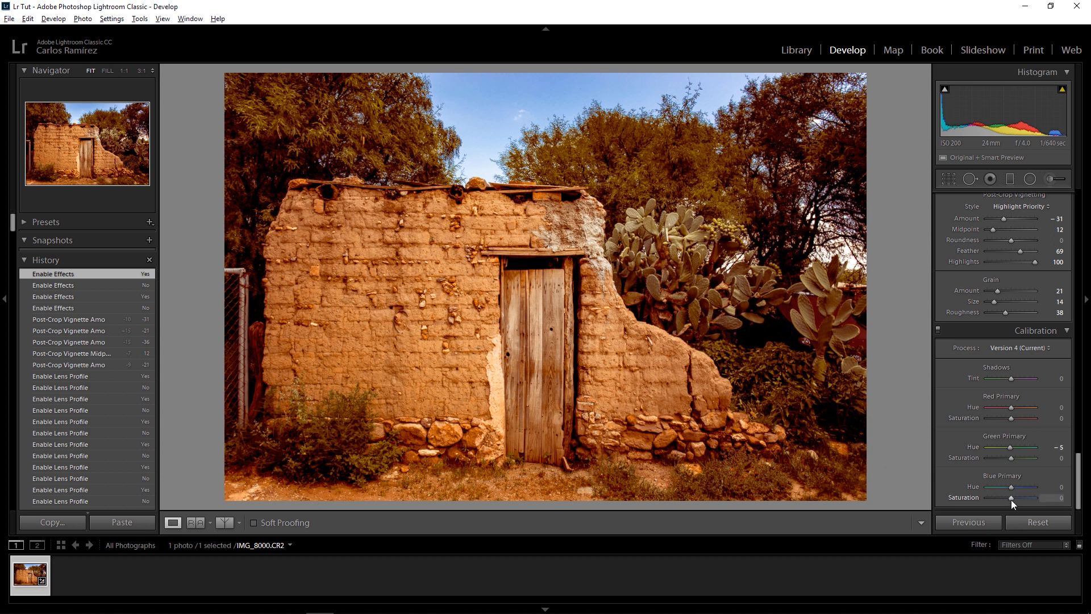
- Set the Calibration Blue Primary Saturation to +55 and compare the photo with Calibration off and on
drag(1020, 499, 1024, 499)
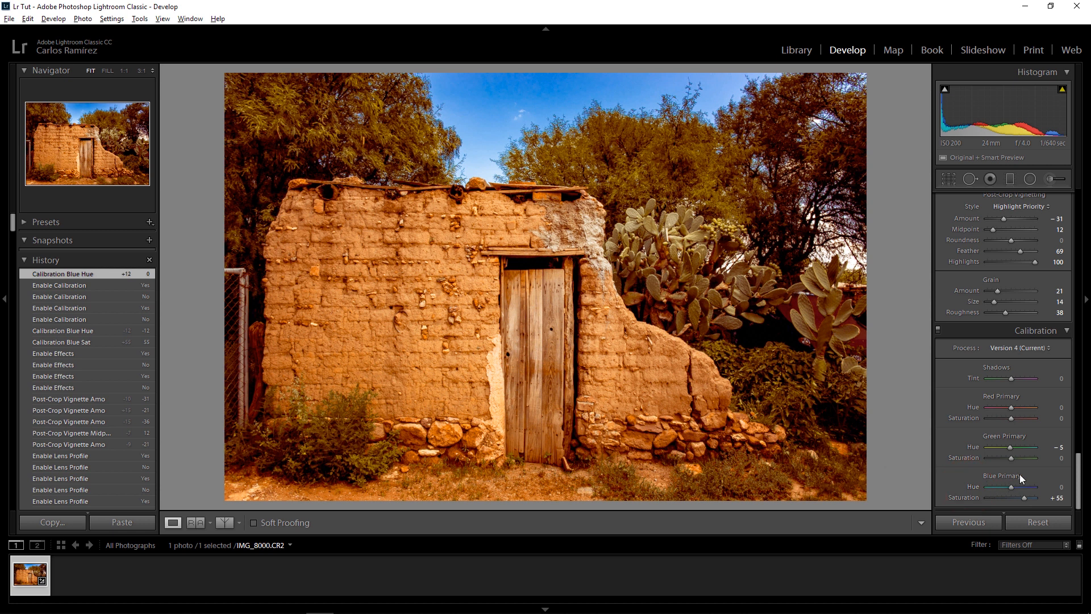
click(938, 331)
click(938, 331)
click(938, 331)
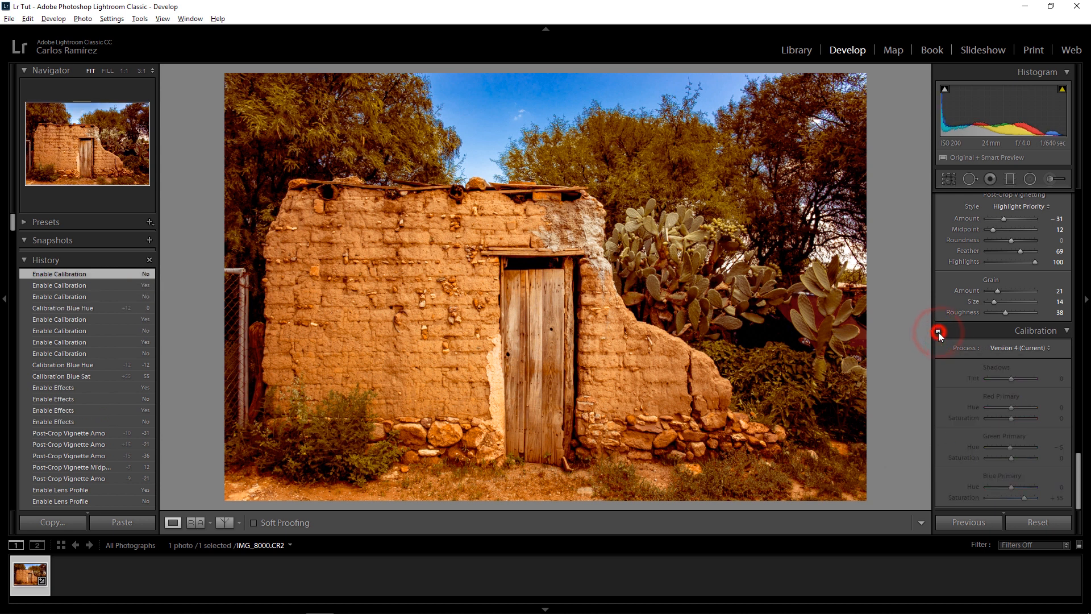
click(938, 331)
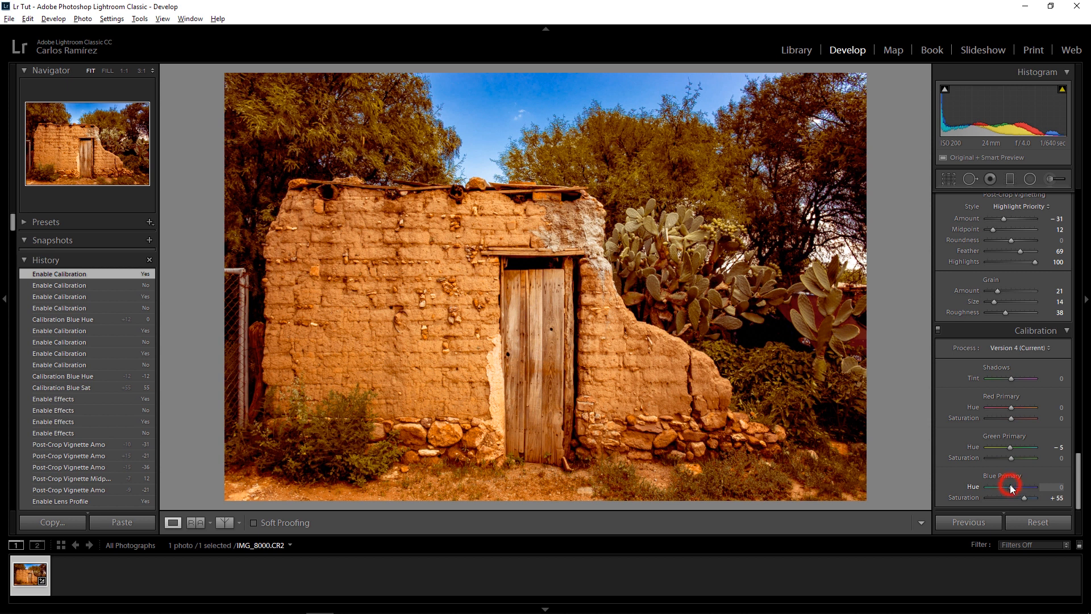
- Set the Calibration Blue Primary Hue to -21 after trying -29, -100 and -10, and compare with Calibration off and on
drag(1009, 486, 1001, 487)
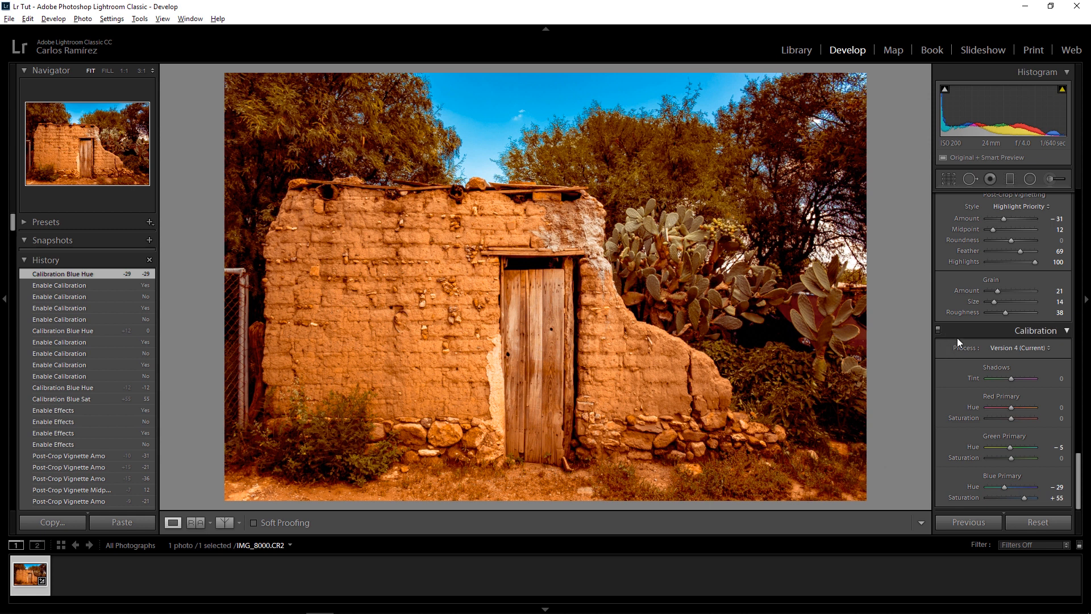
drag(983, 486, 982, 488)
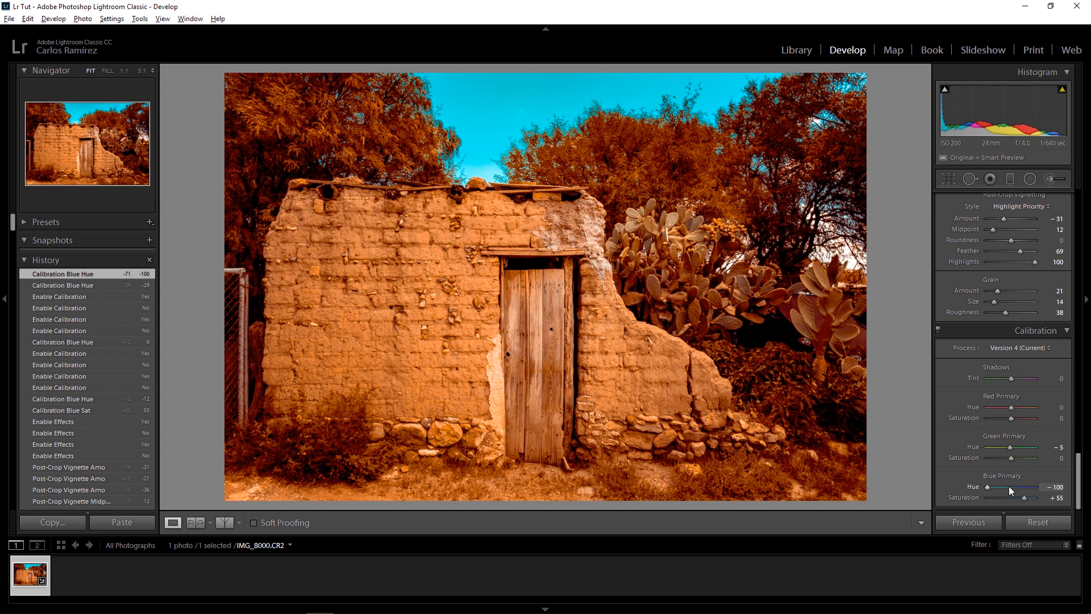
click(1010, 488)
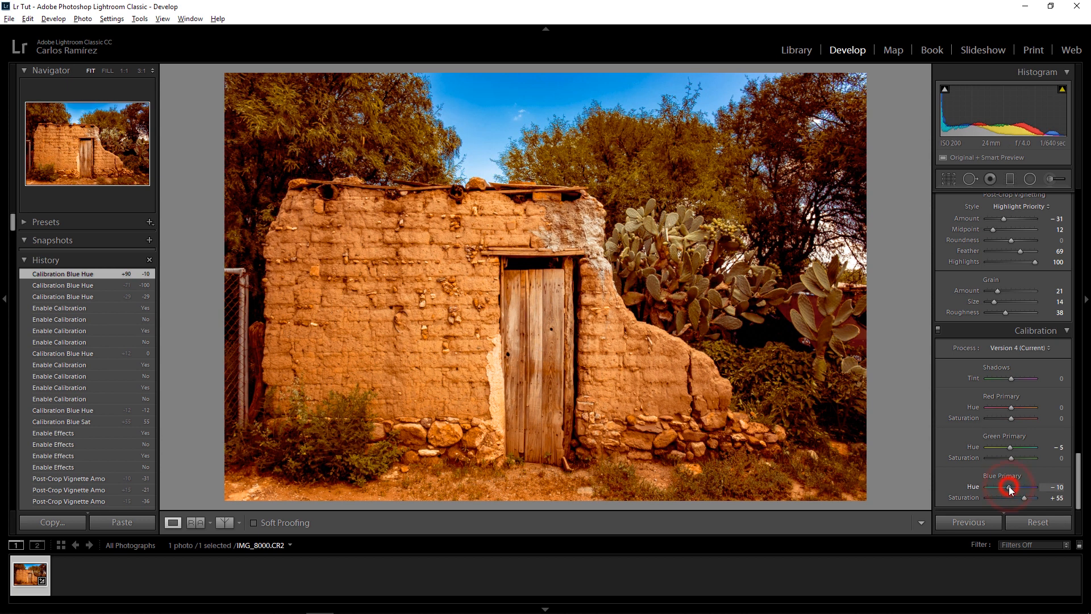
drag(1001, 486, 1006, 485)
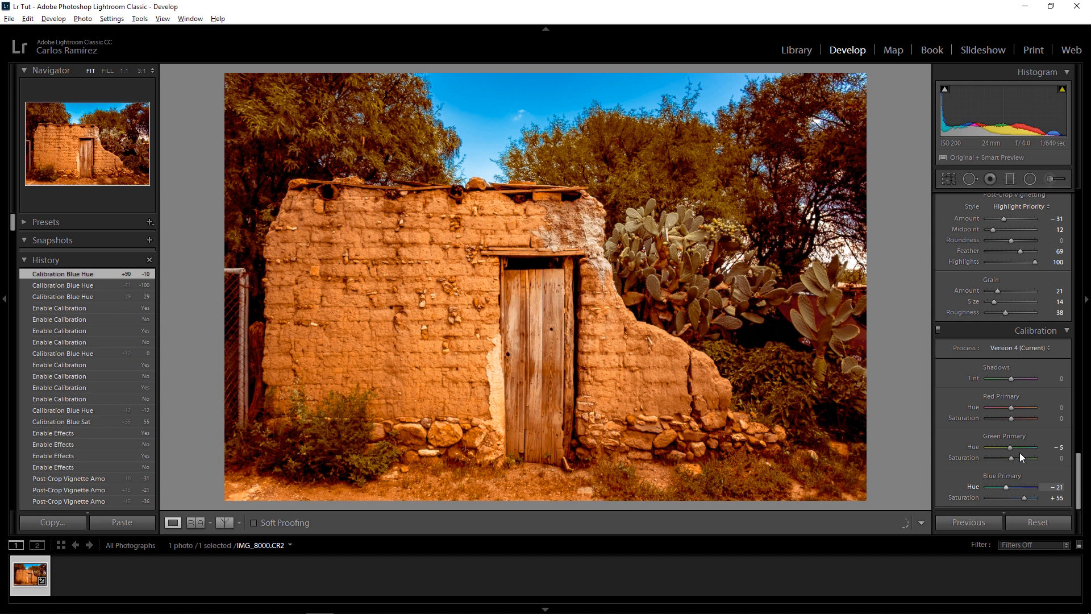
click(939, 330)
click(938, 331)
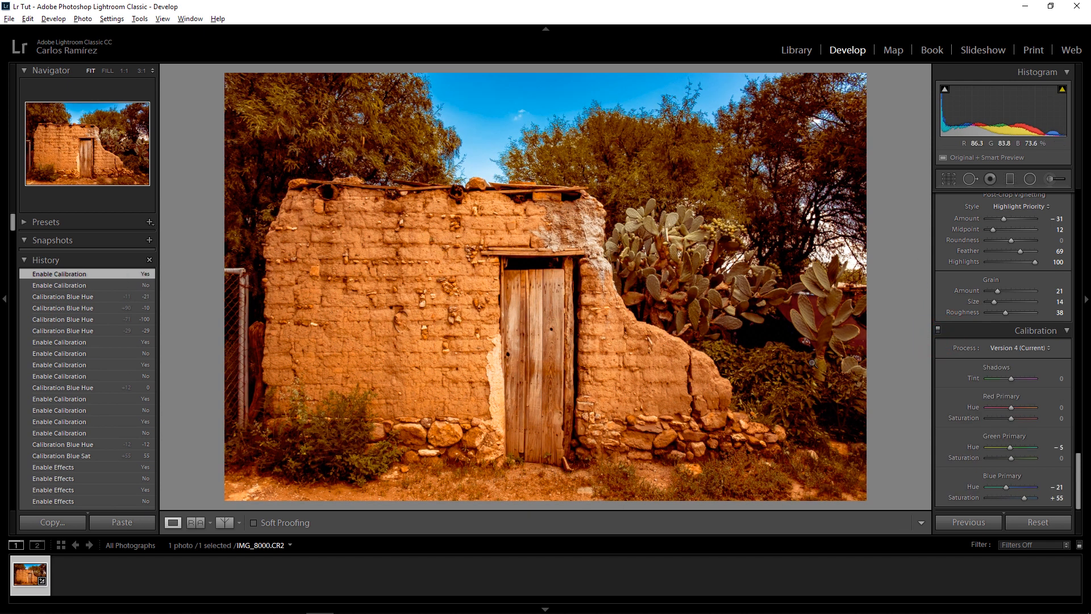
- Try Green Primary Saturation values of -40 and +10, and restore it to 0
drag(1017, 458, 996, 460)
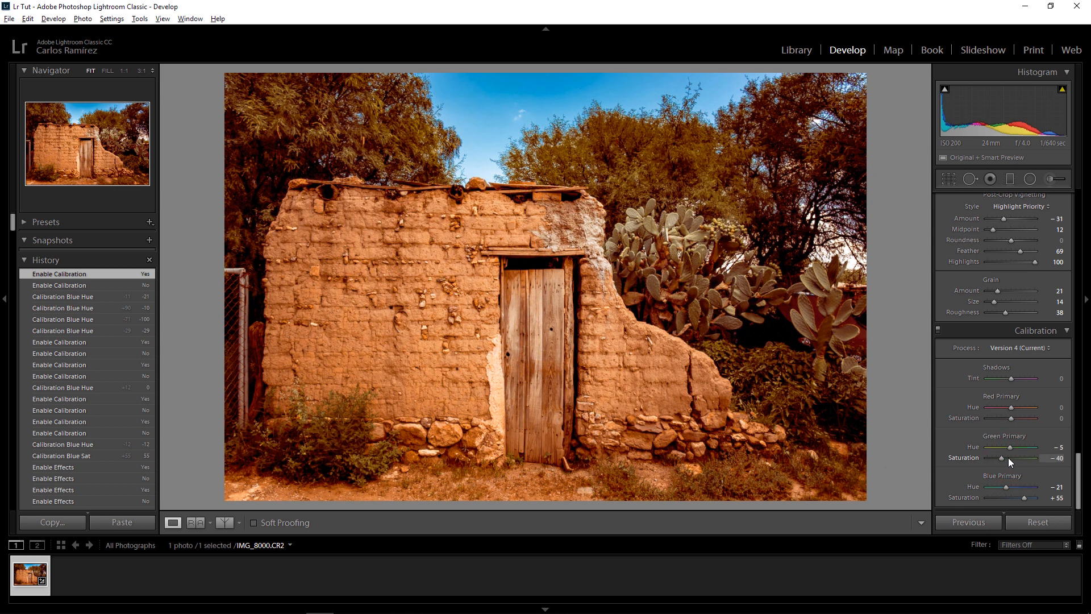
click(1014, 458)
double_click(973, 455)
- Set the Red Primary Saturation to -36 after trying +100, and compare the photo with Calibration off and on
drag(1005, 419, 1044, 421)
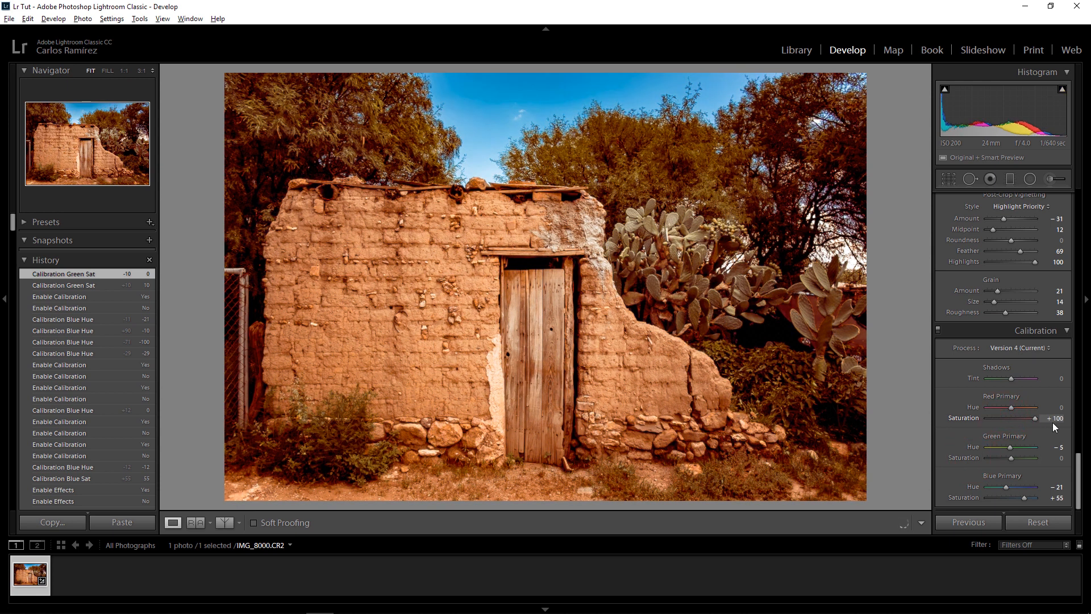
double_click(970, 418)
drag(1010, 418, 1001, 418)
click(938, 329)
click(938, 329)
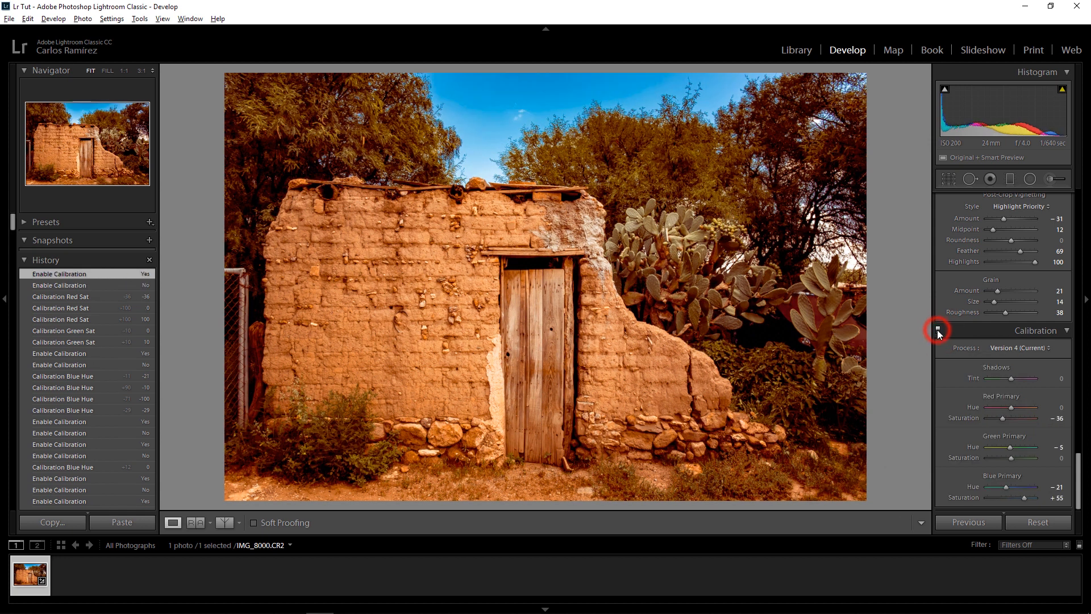
- Set the Basic Shadows to +52 after trying +95, and raise the Blacks to -67, checking the dark doorway at 1:1
scroll(951, 372, up, 20)
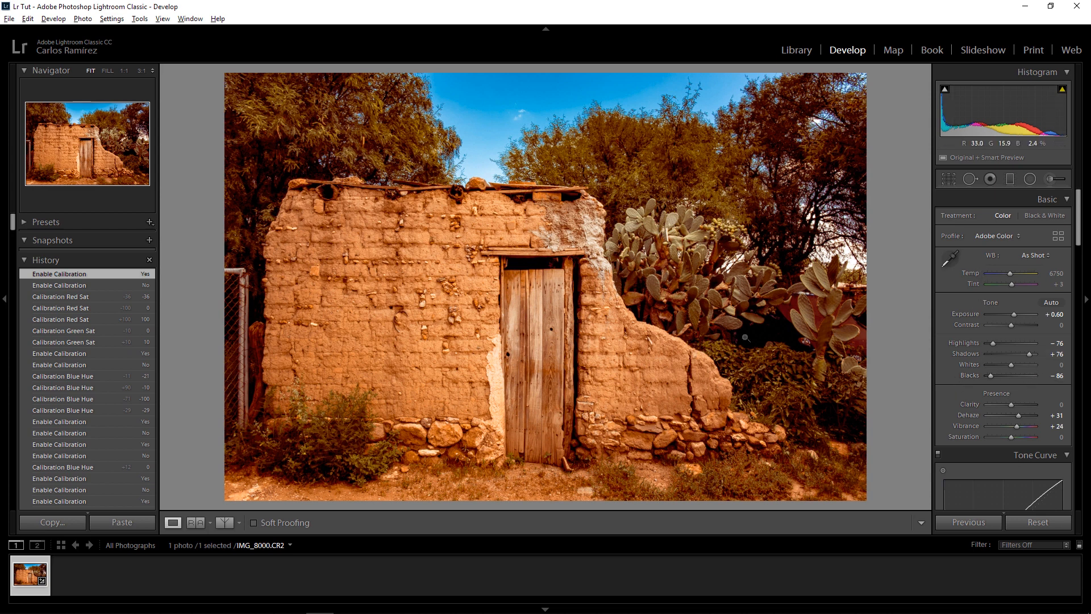
click(585, 282)
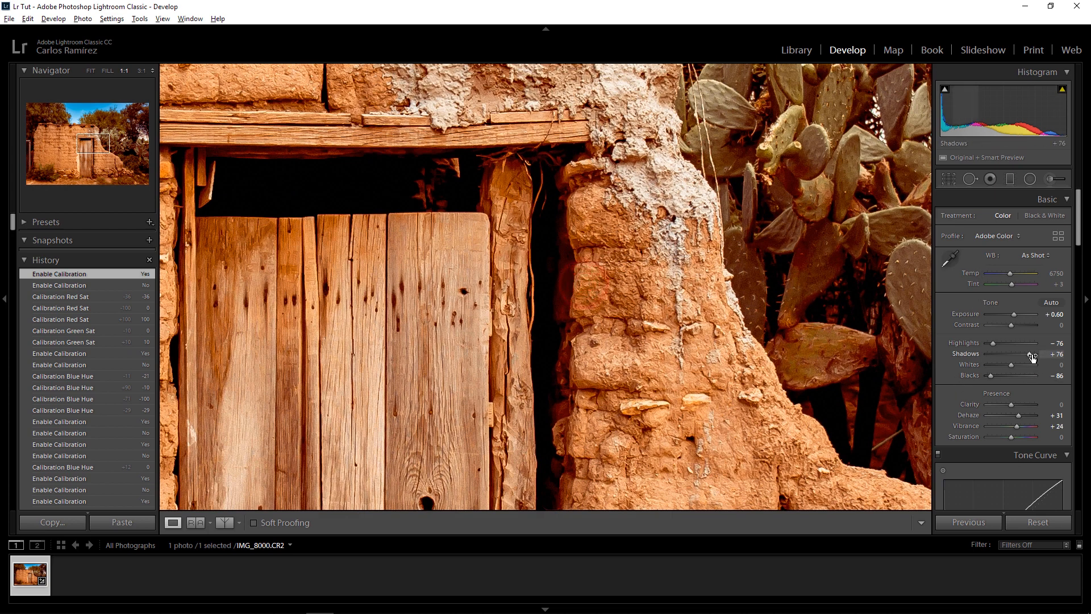
drag(1031, 354, 1035, 354)
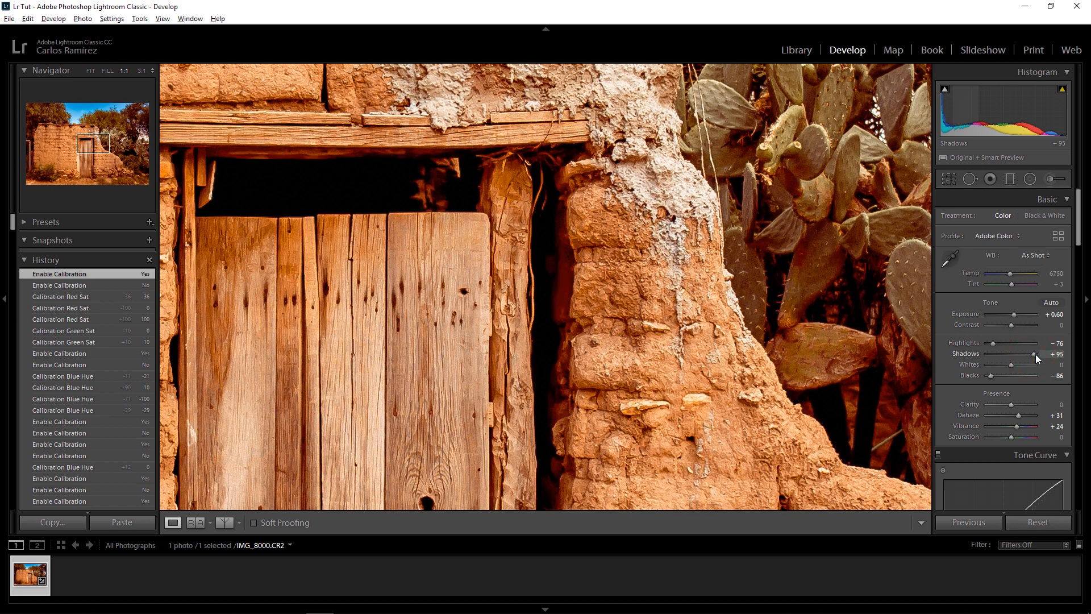
click(639, 344)
click(572, 281)
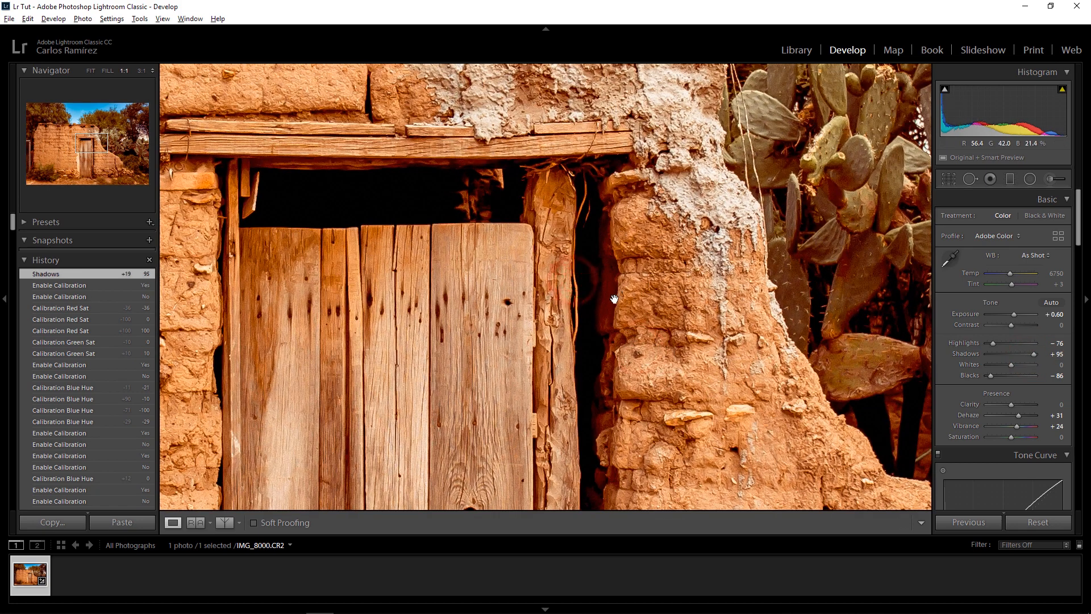
click(612, 298)
click(1029, 353)
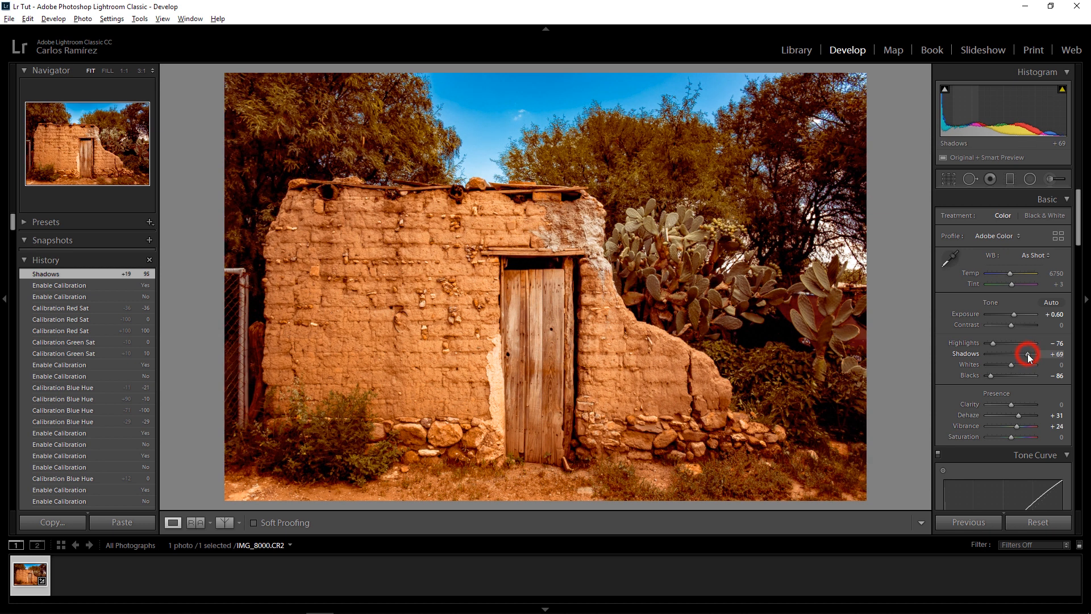
mouse_move(992, 376)
mouse_down()
mouse_move(1024, 355)
mouse_move(995, 376)
mouse_up()
click(574, 262)
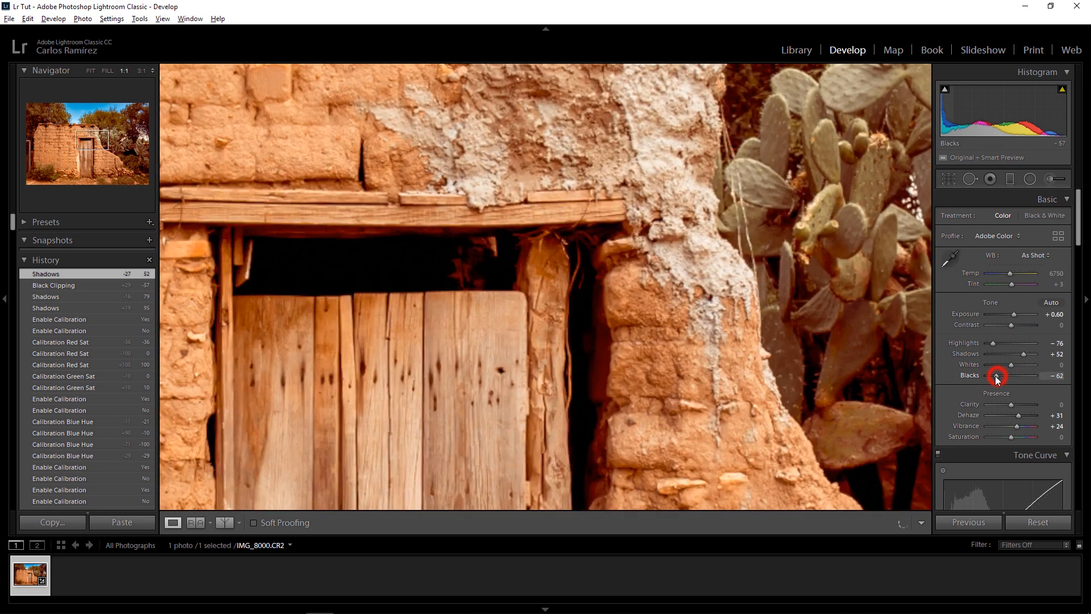
click(560, 319)
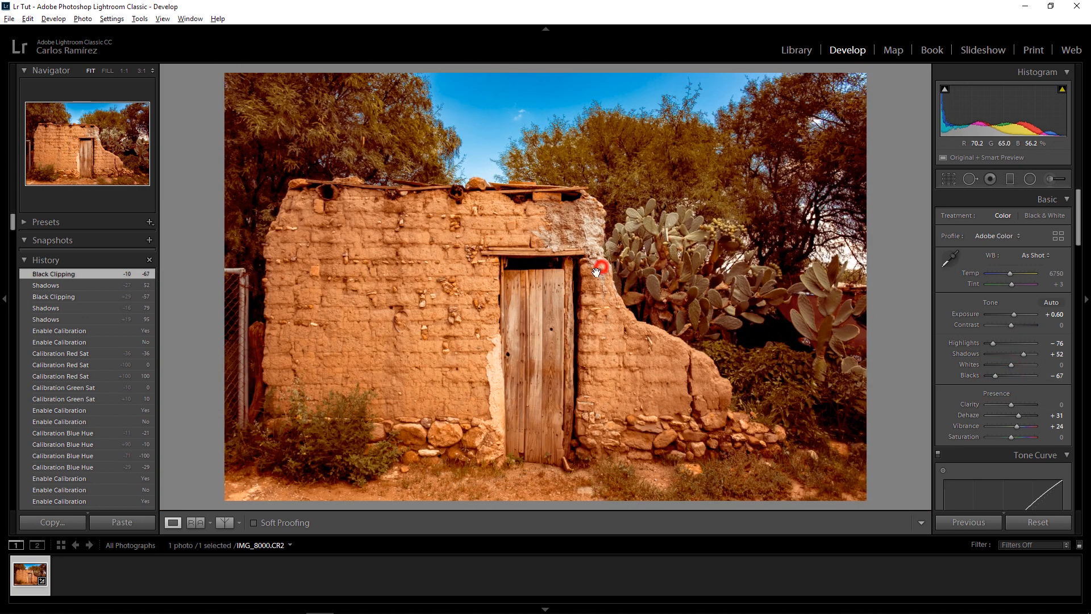
- Set the Dehaze to +64 after resetting it to 0 and undoing that reset
click(597, 271)
double_click(1017, 415)
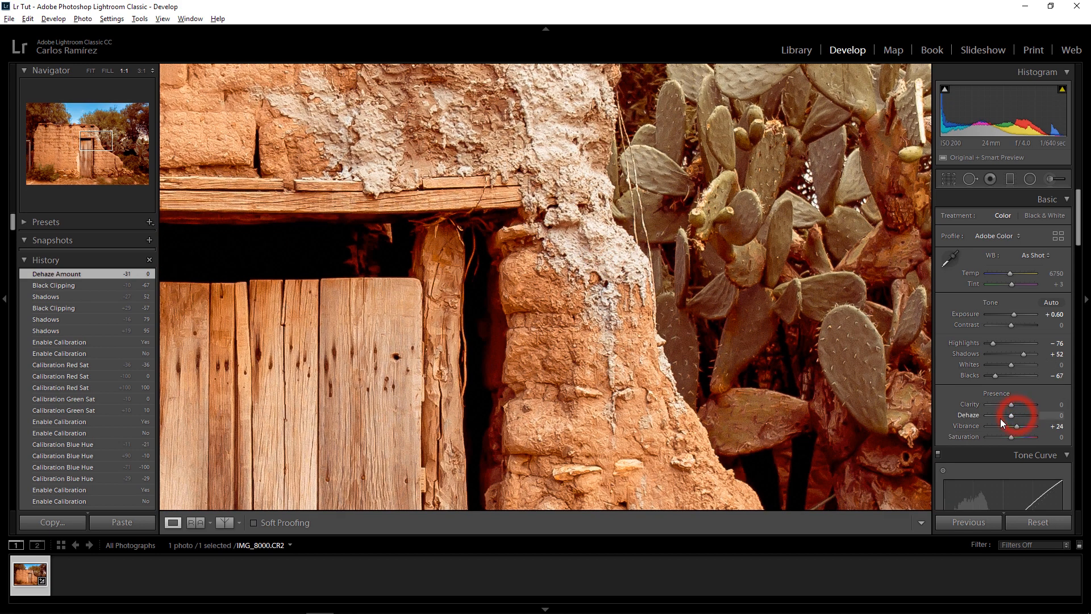
key(ctrl+z)
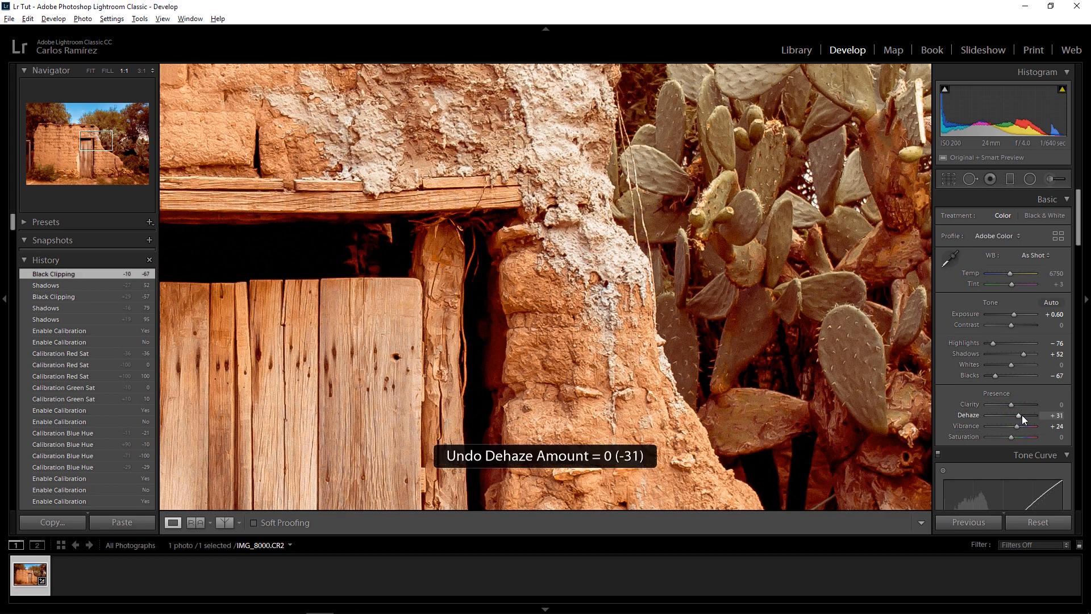
key(z)
drag(1018, 414, 1027, 414)
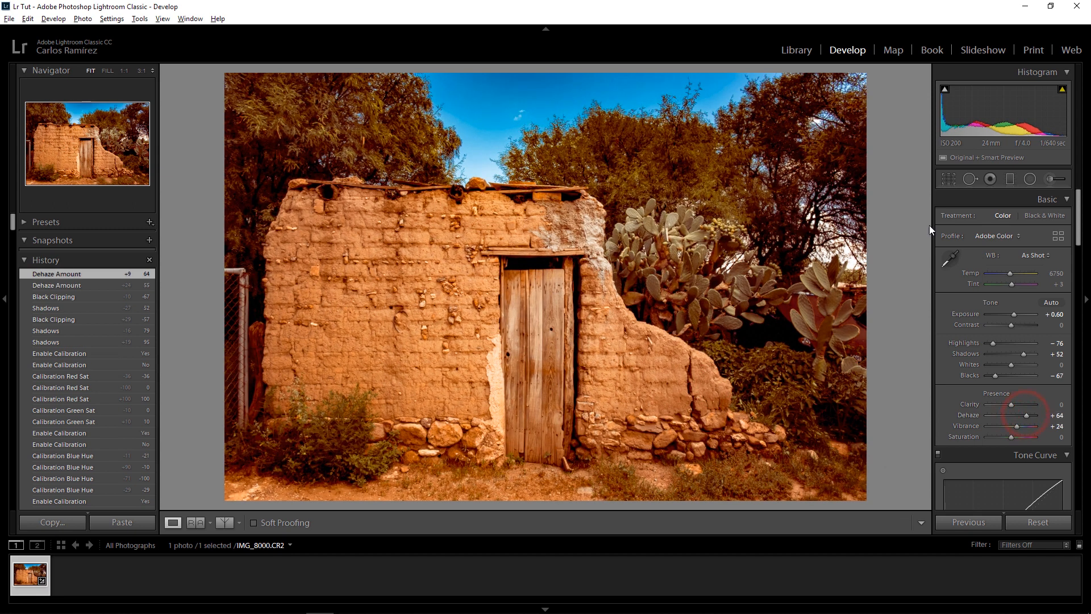
- Set the Clarity to +31 after trying +14 and +100, checking the adobe wall's texture at 1:1
drag(1011, 404, 1014, 405)
click(569, 216)
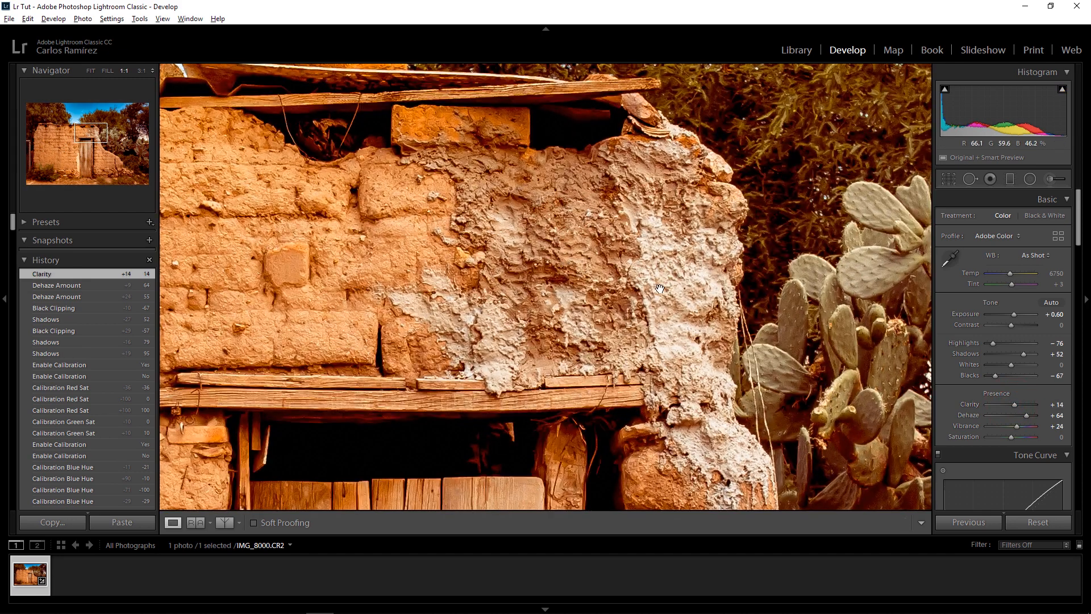
click(470, 261)
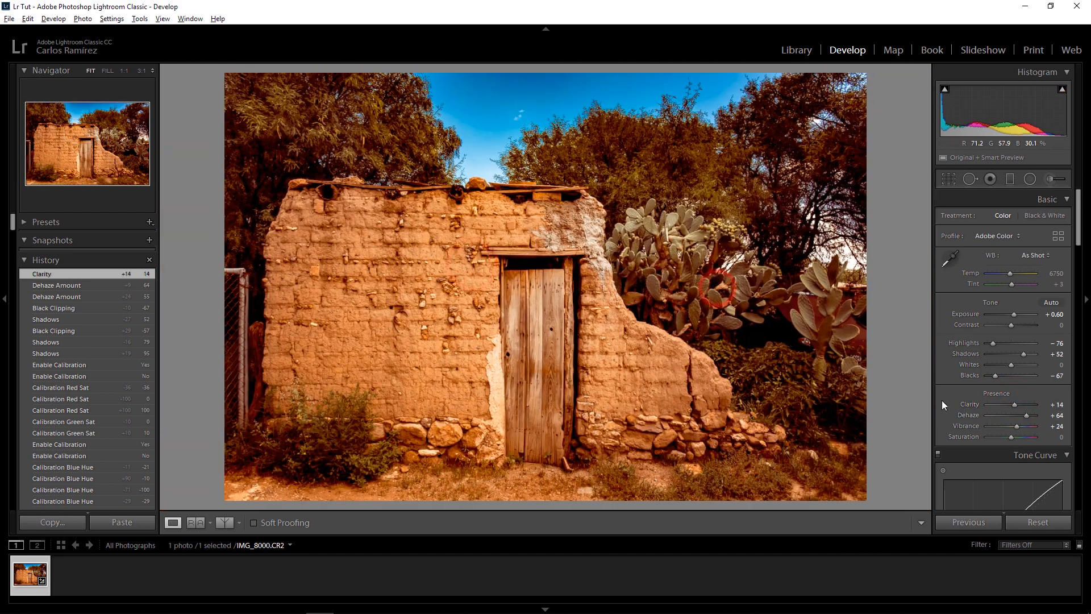
drag(1009, 404, 1089, 413)
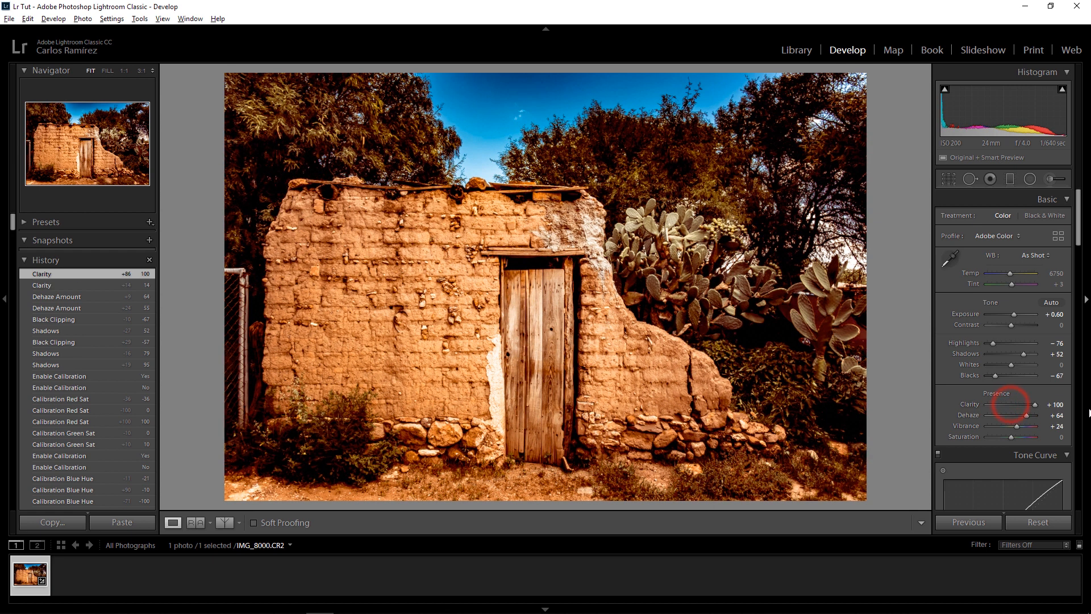
key(ctrl+z)
drag(1015, 404, 1018, 404)
click(552, 211)
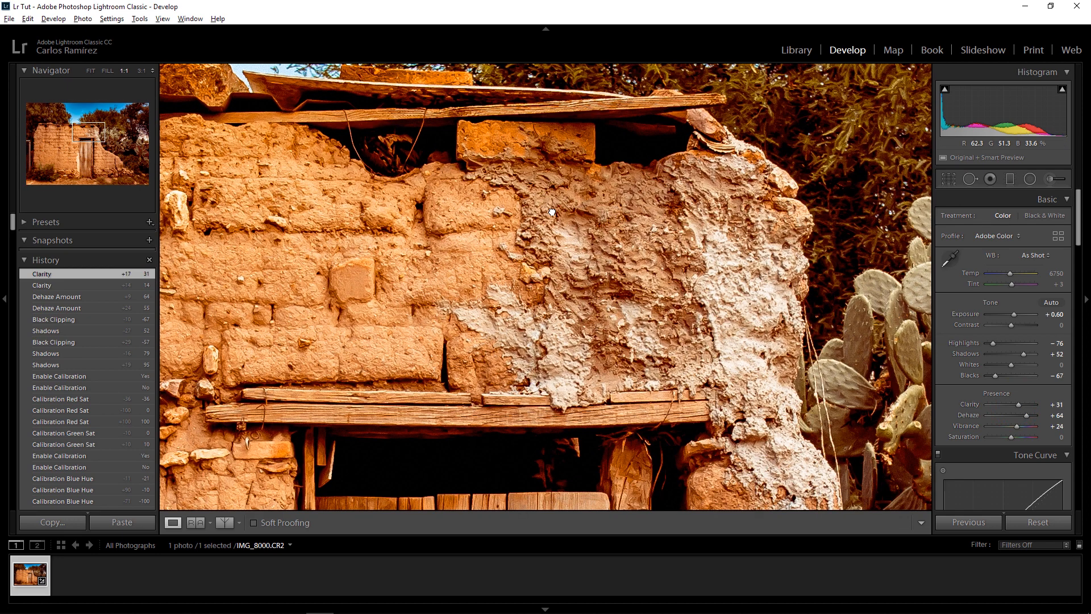
click(786, 251)
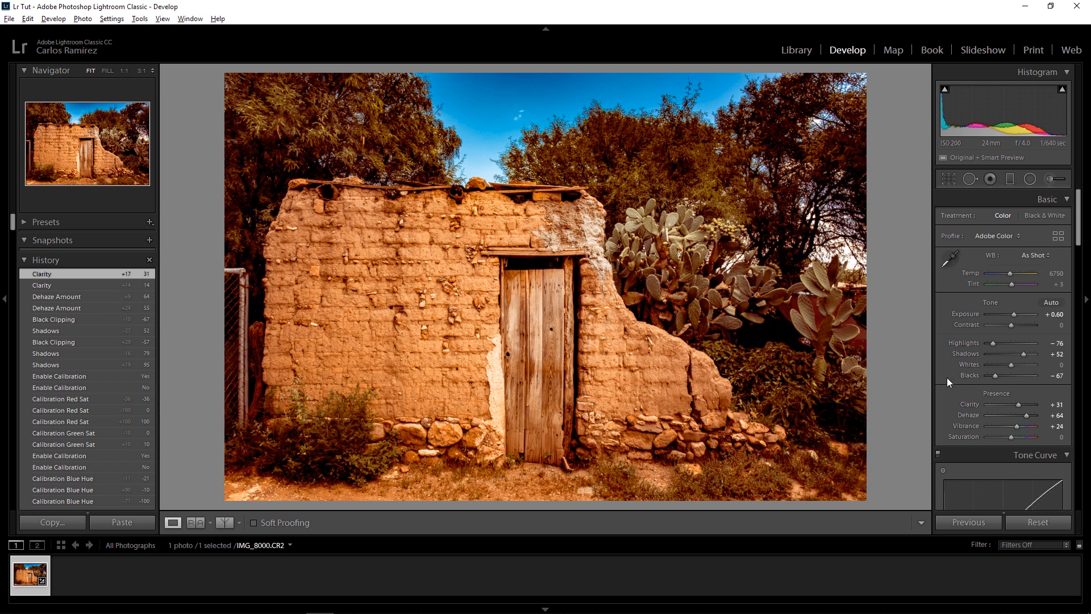
- Try the Tone Curve Darks at +32, undo that change, and set the curve's Shadows to +18
scroll(950, 383, down, 5)
drag(1011, 387, 1018, 387)
click(1019, 386)
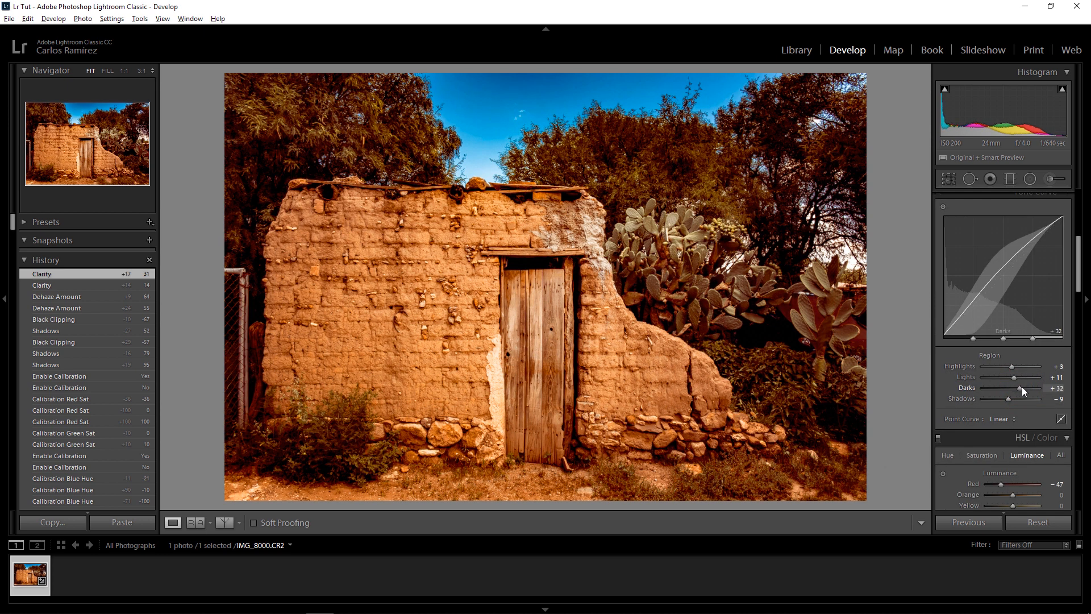
key(ctrl+z)
drag(1008, 397, 1015, 398)
- Try an HSL Blue Saturation of -9 and undo the change
scroll(960, 408, down, 3)
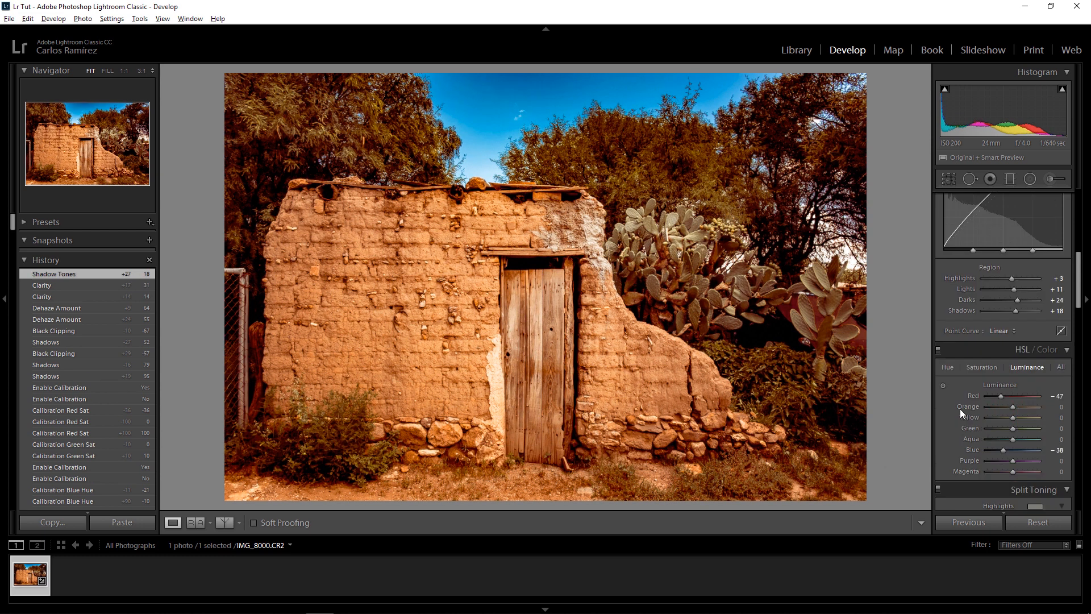
scroll(960, 408, down, 2)
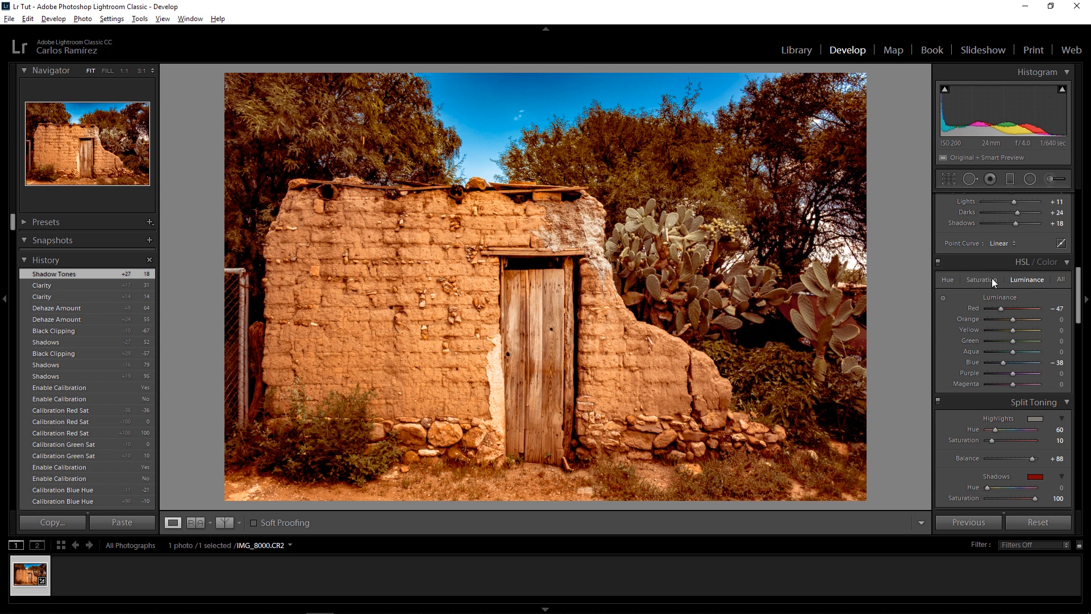
drag(1024, 362, 1010, 361)
key(ctrl+z)
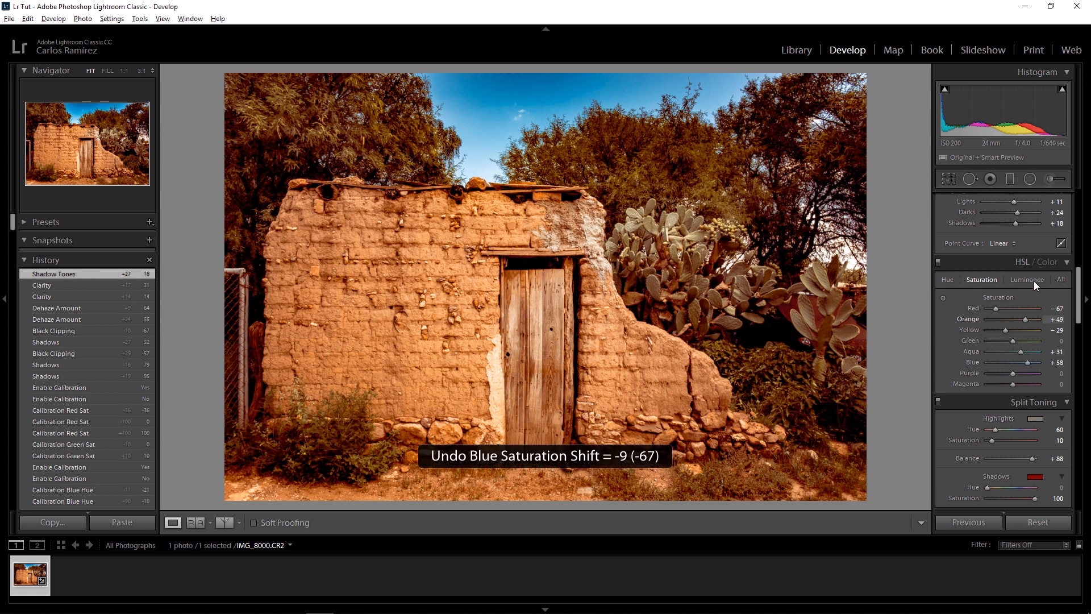
- Set the HSL Blue Luminance to +27 and check the sky at 1:1
click(1032, 281)
drag(1005, 360, 1021, 362)
click(516, 104)
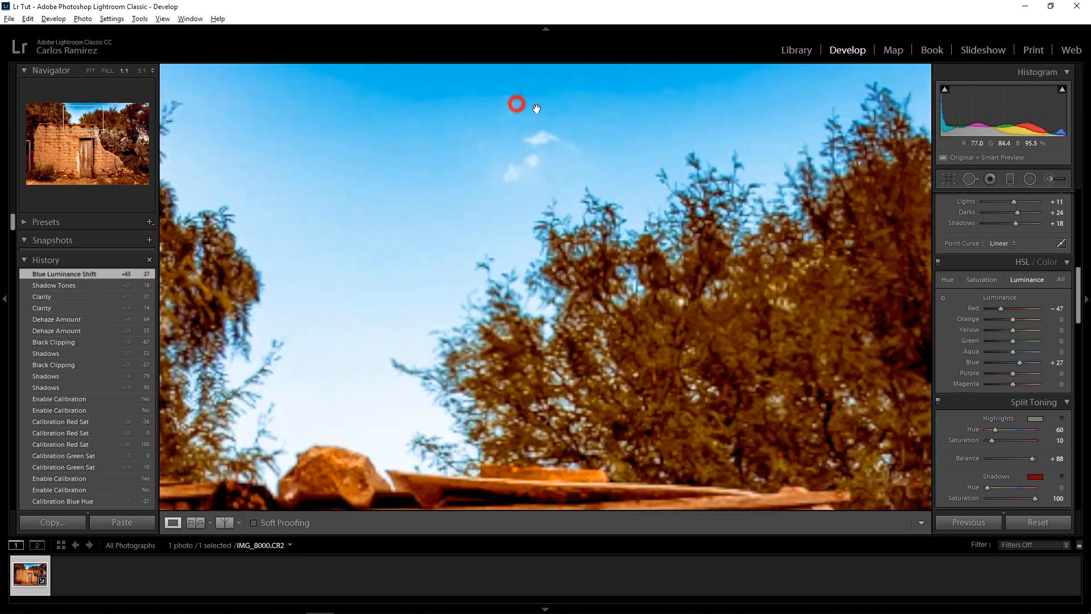
drag(591, 120, 638, 245)
click(640, 245)
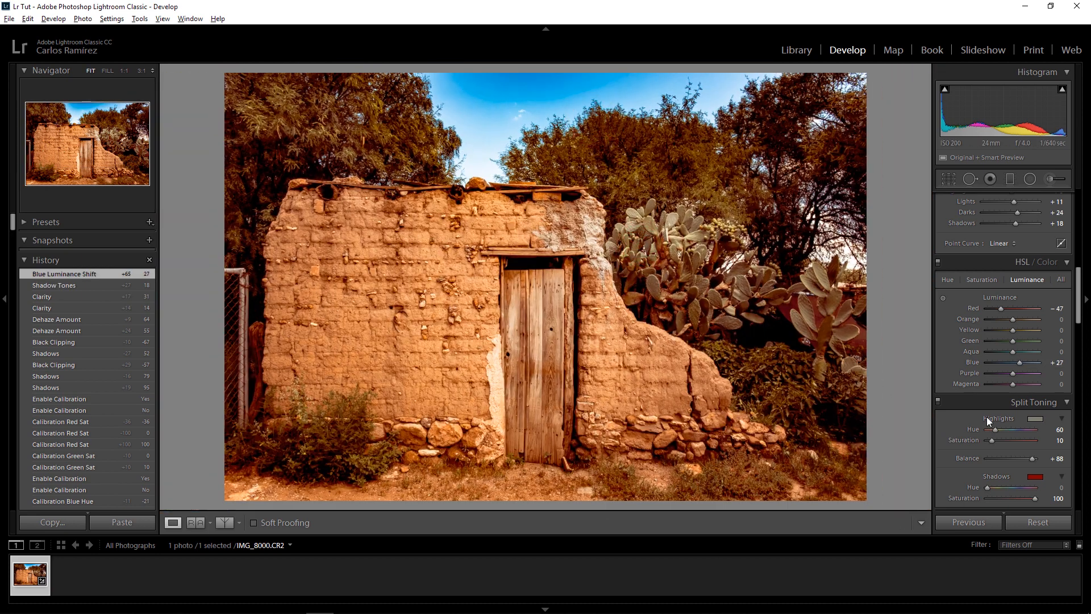
- Compare the photo in the Before/After split view, examine the wall, sky and trees at 1:1, and return to the single-photo view
click(222, 525)
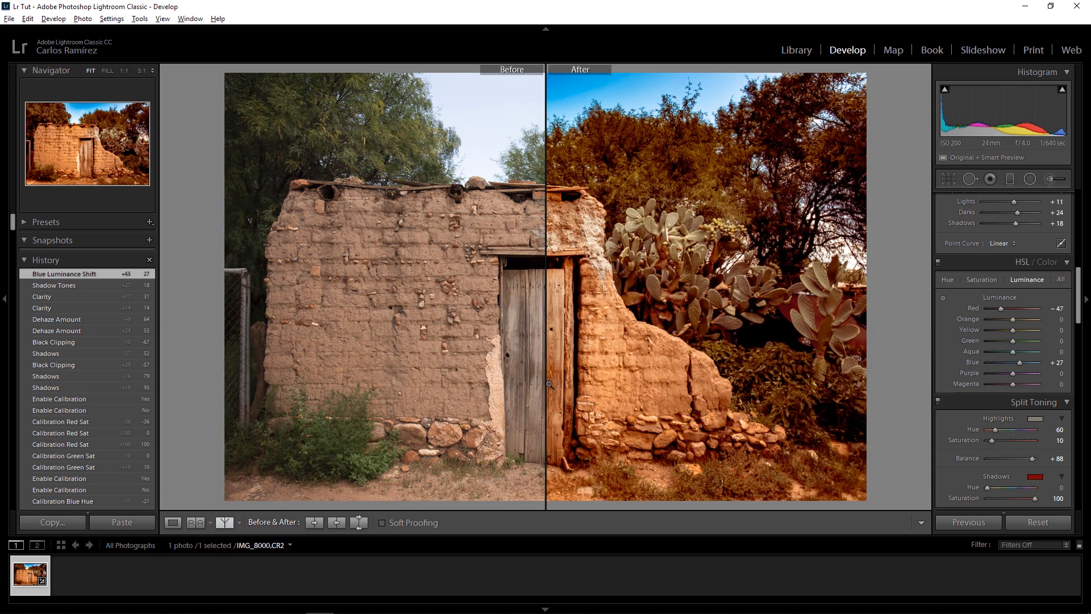
click(563, 276)
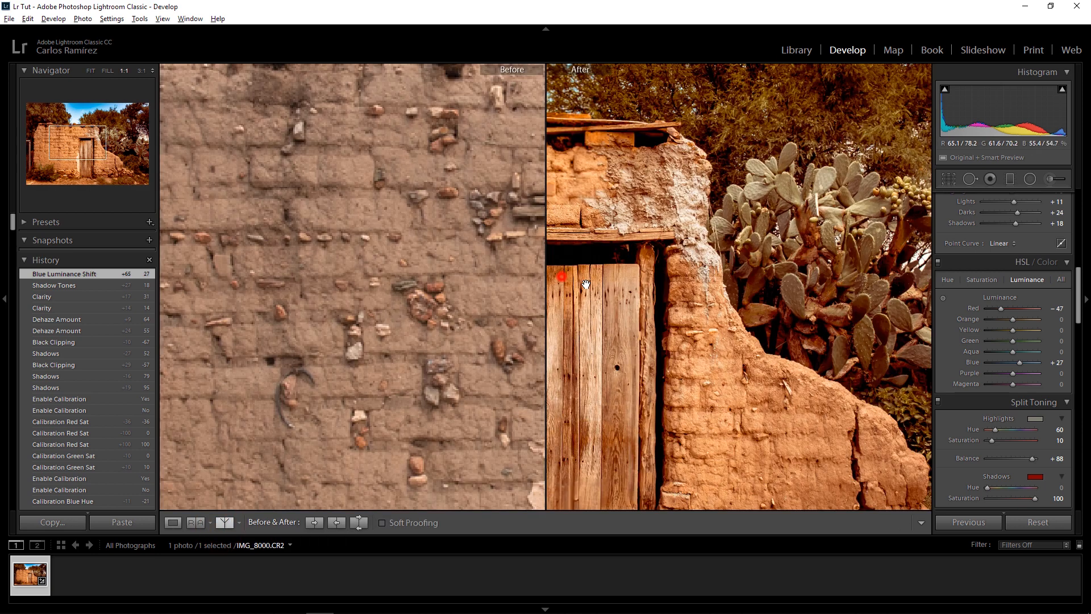
drag(607, 204, 606, 248)
drag(586, 173, 659, 233)
drag(597, 171, 648, 222)
drag(550, 171, 670, 335)
drag(623, 216, 654, 438)
drag(757, 294, 559, 448)
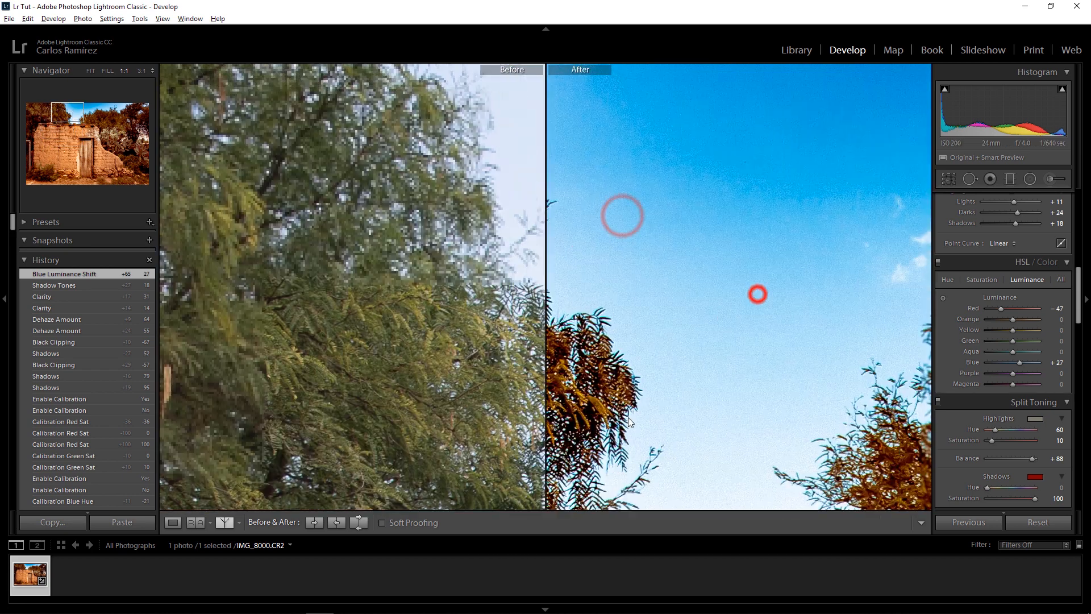
drag(629, 378, 783, 354)
drag(630, 339, 398, 222)
drag(691, 343, 462, 234)
drag(728, 388, 471, 250)
drag(738, 403, 468, 324)
drag(721, 356, 483, 290)
drag(650, 365, 552, 260)
drag(490, 321, 612, 342)
click(601, 341)
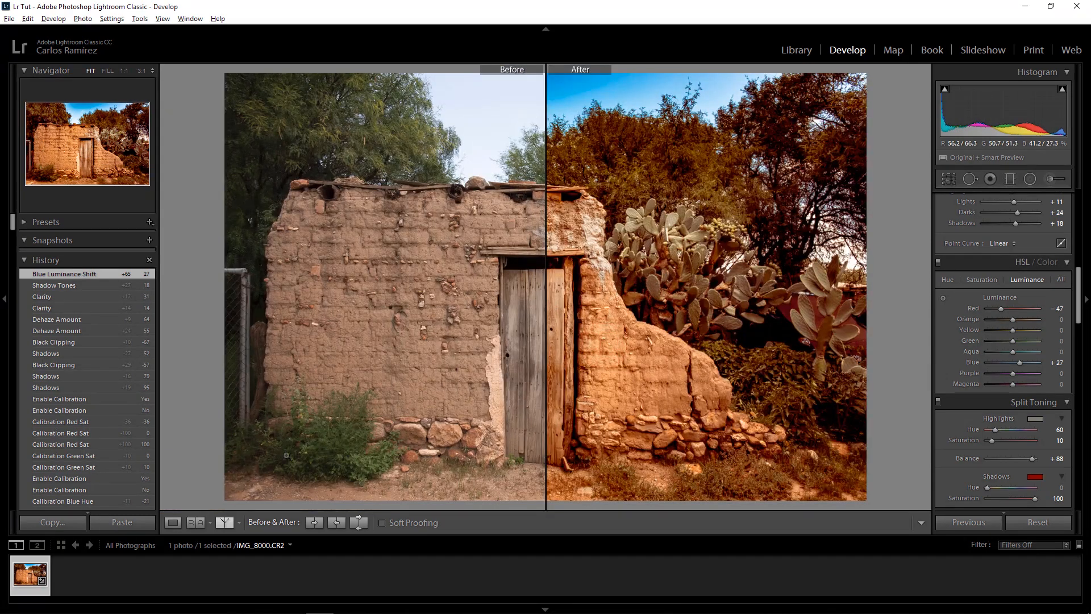
click(178, 524)
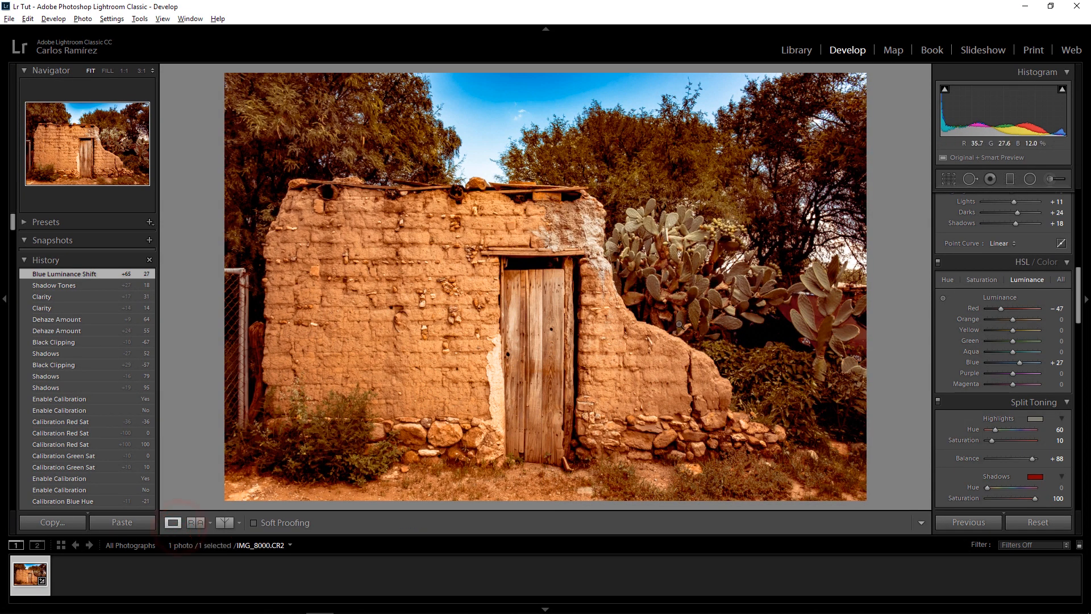